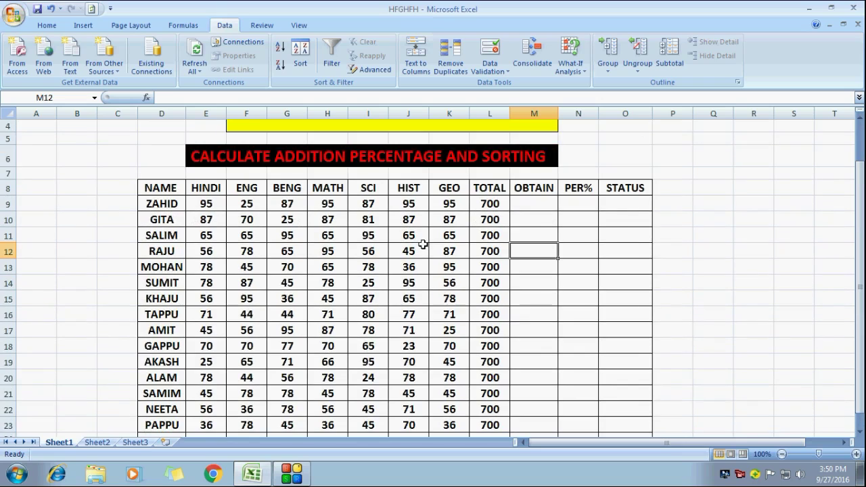
Look up the APARICHITZONE channel on YouTube, pause its intro, then close the browser
scroll(422, 244, "up", 1)
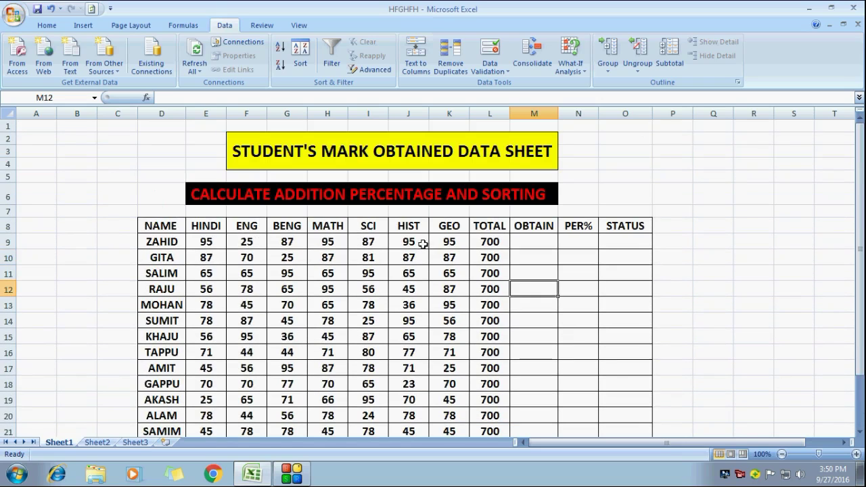
left_click(211, 475)
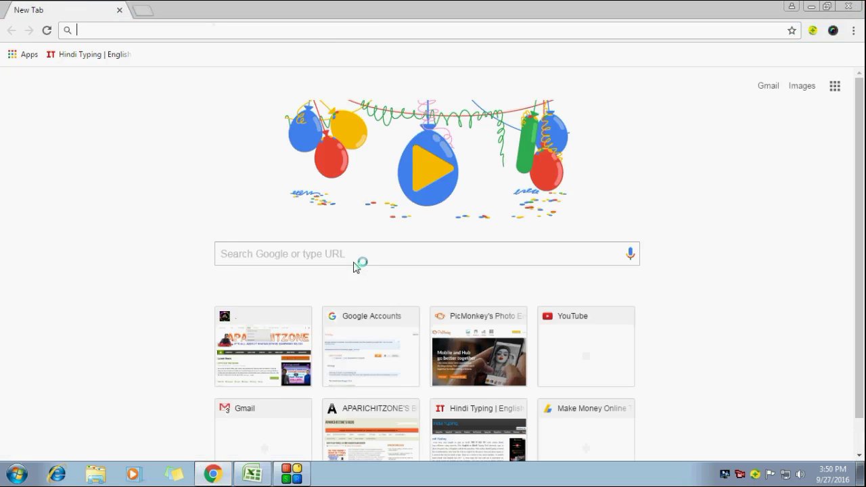
scroll(356, 266, "down", 1)
left_click(577, 332)
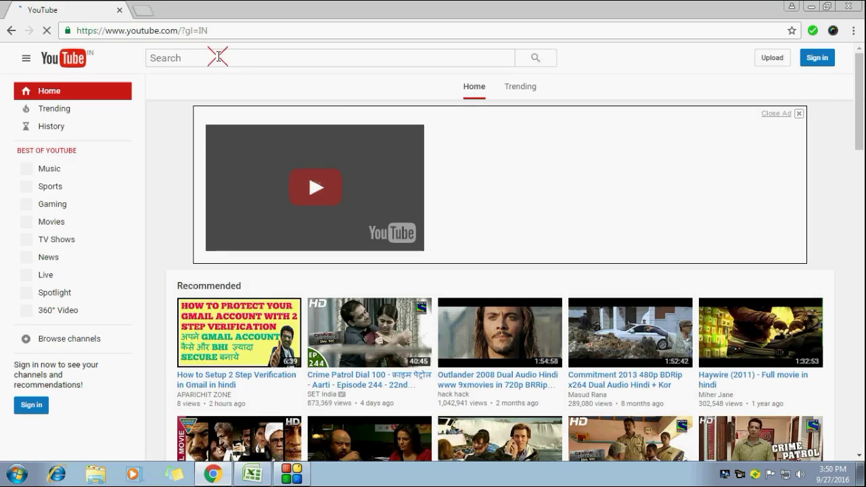
type("APARIC")
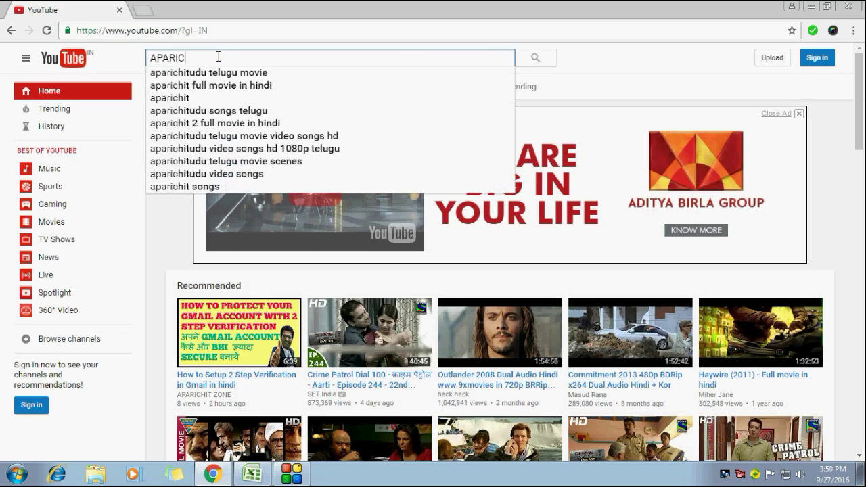
type("HITZONE")
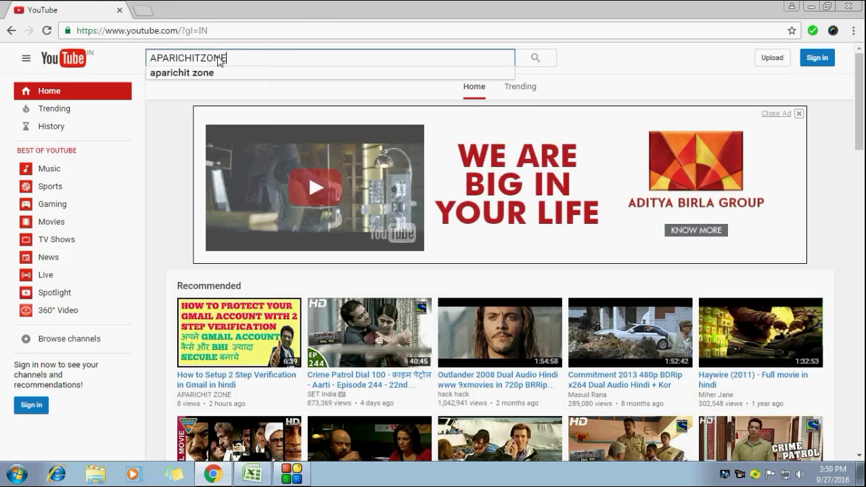
key("Return")
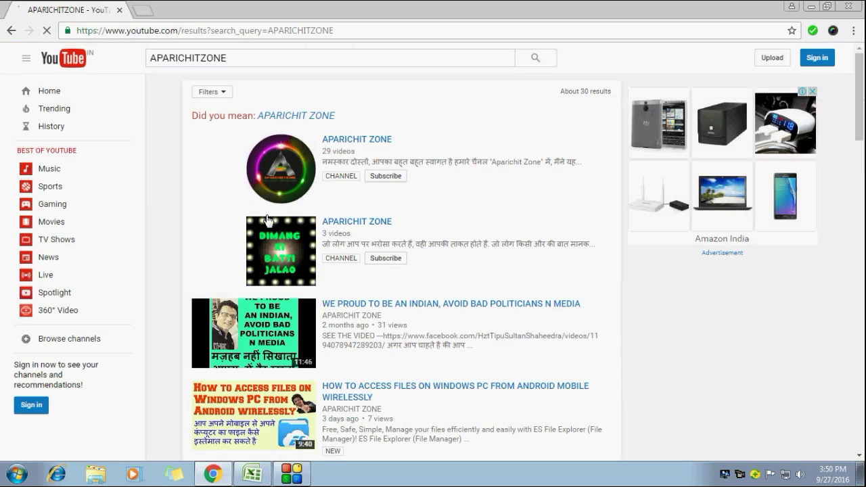
left_click(336, 142)
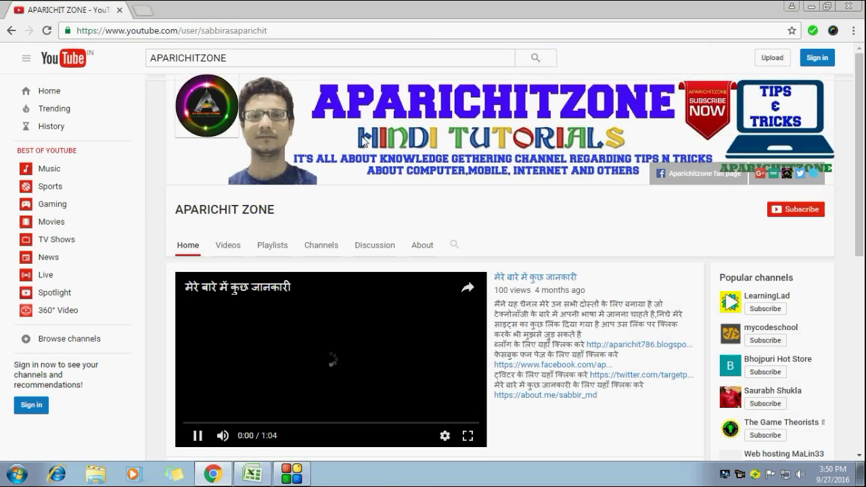
left_click(307, 358)
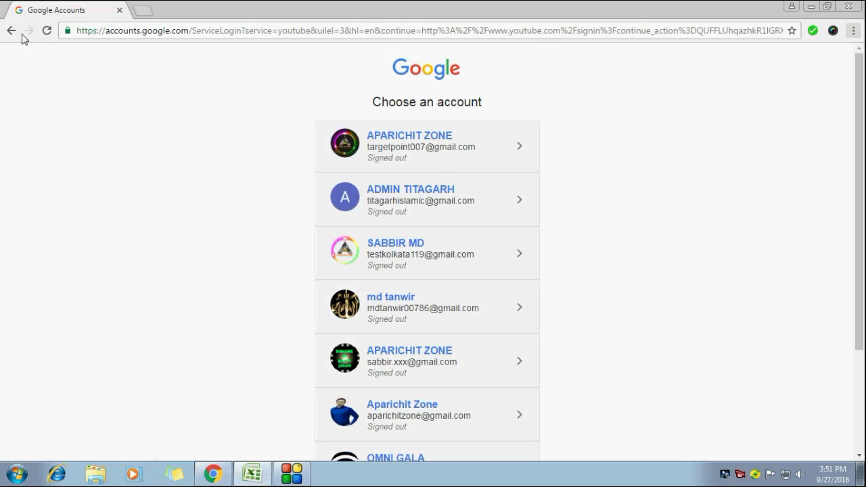
left_click(848, 7)
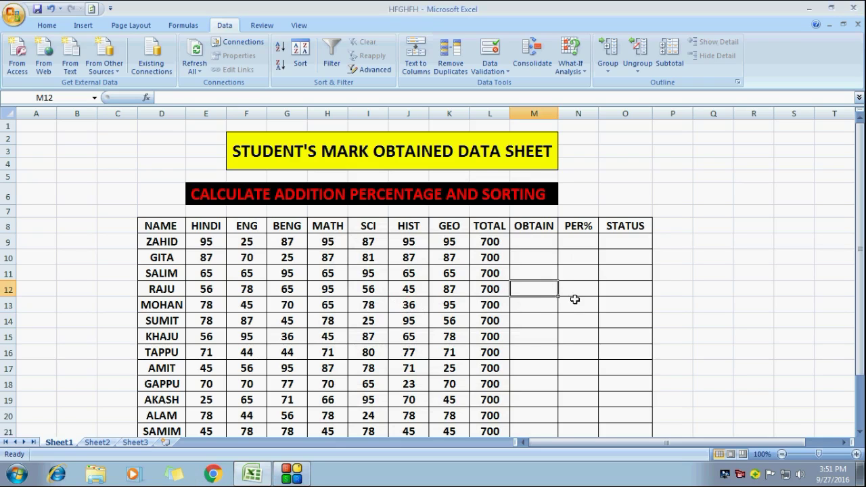
Point out the empty OBTAIN cells and highlight the sheet's title banner
scroll(534, 300, "down", 2)
scroll(534, 299, "up", 1)
scroll(534, 300, "up", 1)
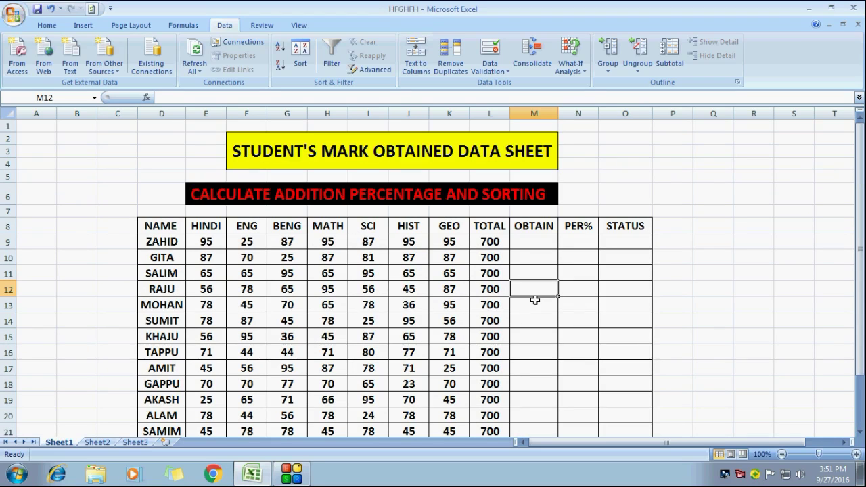
left_click(528, 244)
left_click(529, 257)
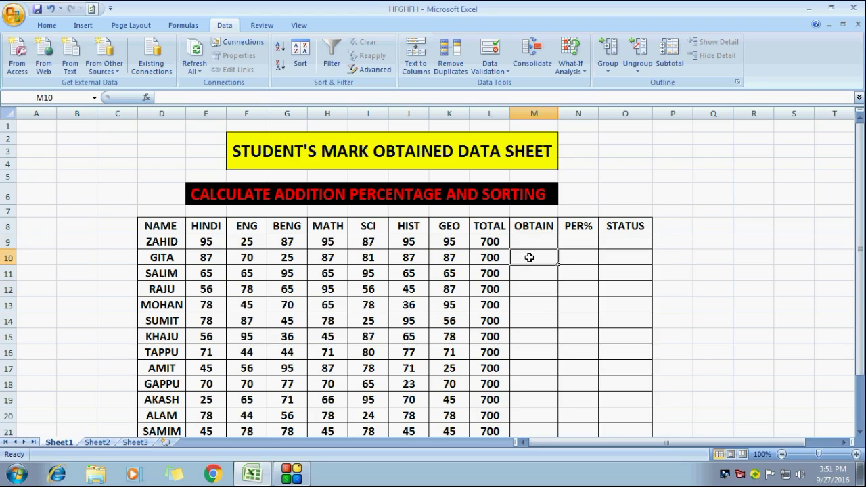
scroll(293, 251, "down", 1)
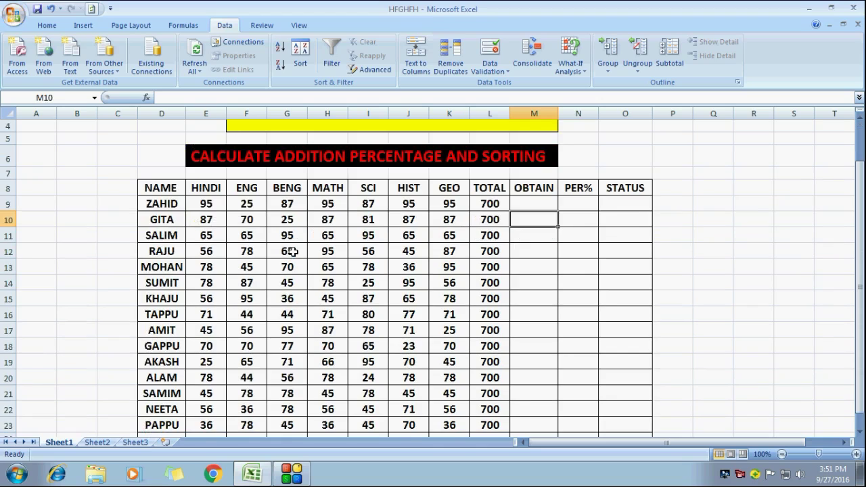
scroll(293, 251, "up", 1)
left_click(279, 150)
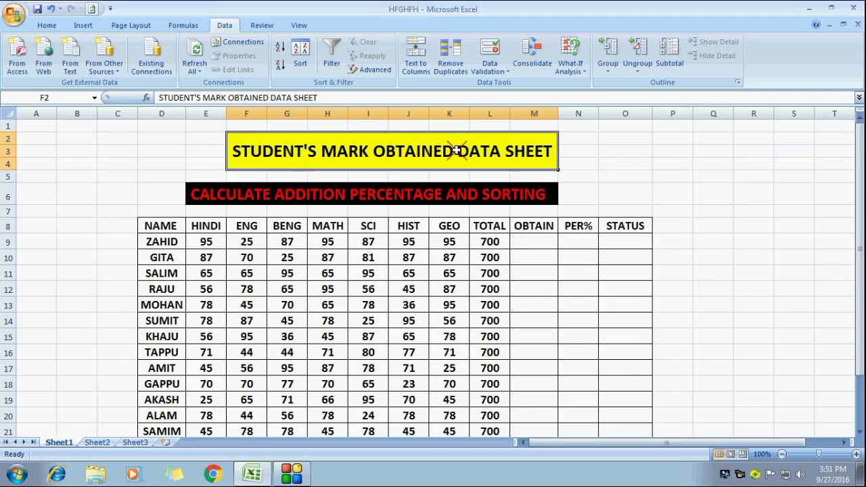
left_click_drag(216, 131, 601, 173)
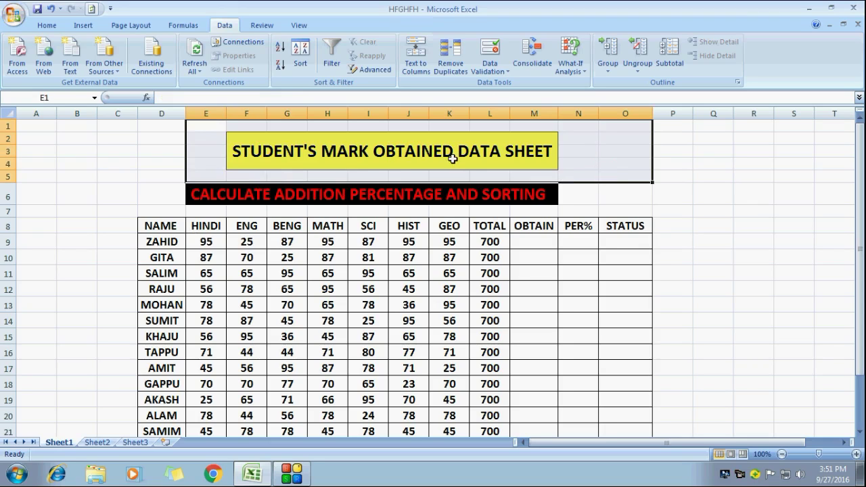
left_click(738, 231)
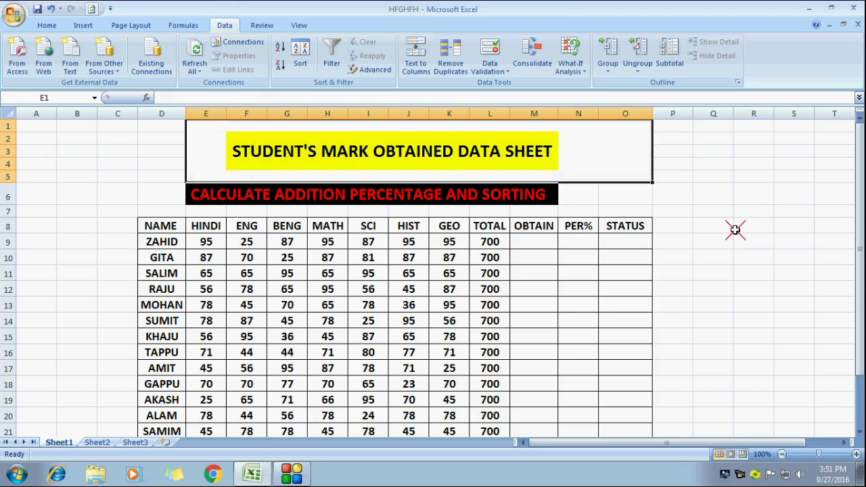
Highlight the NAME, HINDI–GEO and TOTAL columns and the empty OBTAIN, PER%, STATUS cells in row 9
scroll(291, 300, "down", 1)
scroll(295, 300, "up", 1)
scroll(295, 301, "down", 1)
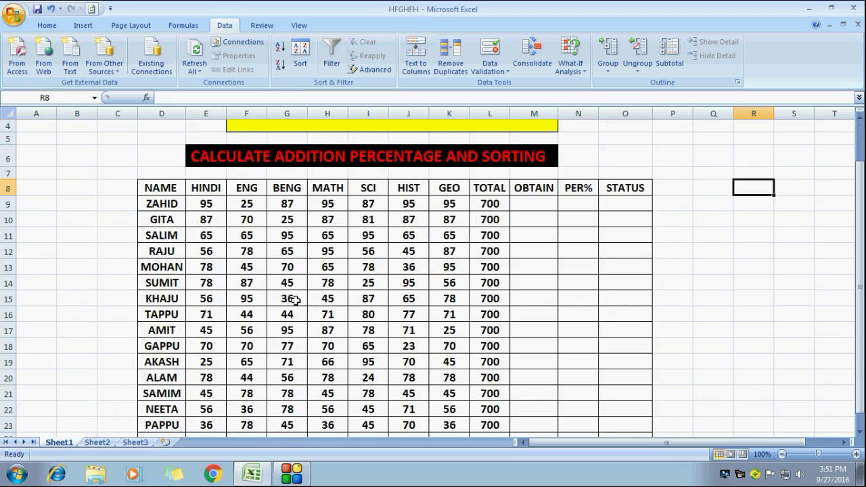
scroll(295, 301, "down", 1)
scroll(296, 301, "up", 1)
scroll(295, 301, "down", 1)
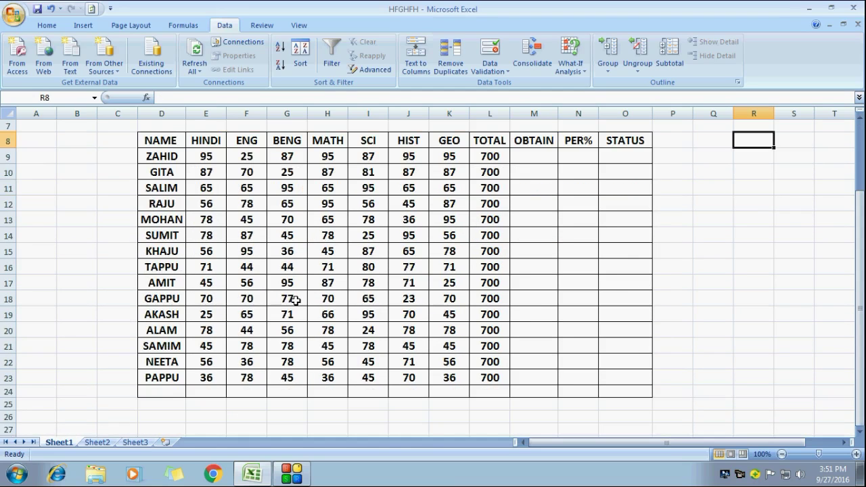
left_click(153, 142)
left_click_drag(198, 141, 457, 143)
left_click(493, 142)
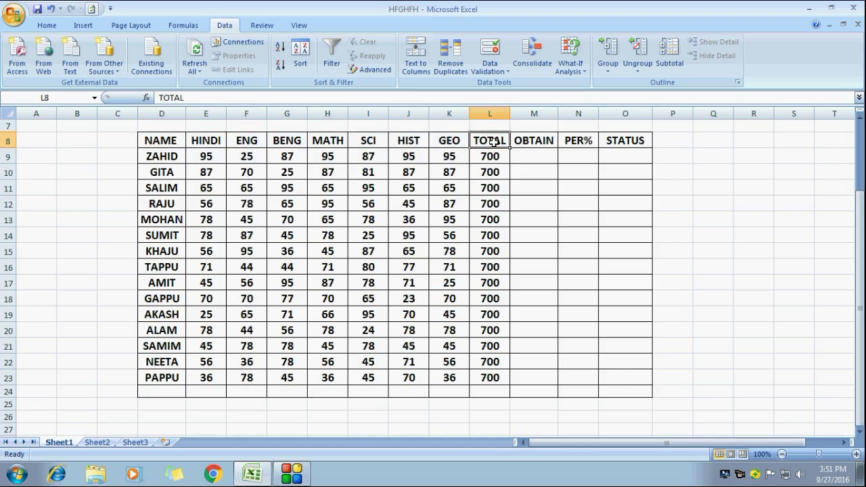
left_click_drag(493, 167, 495, 374)
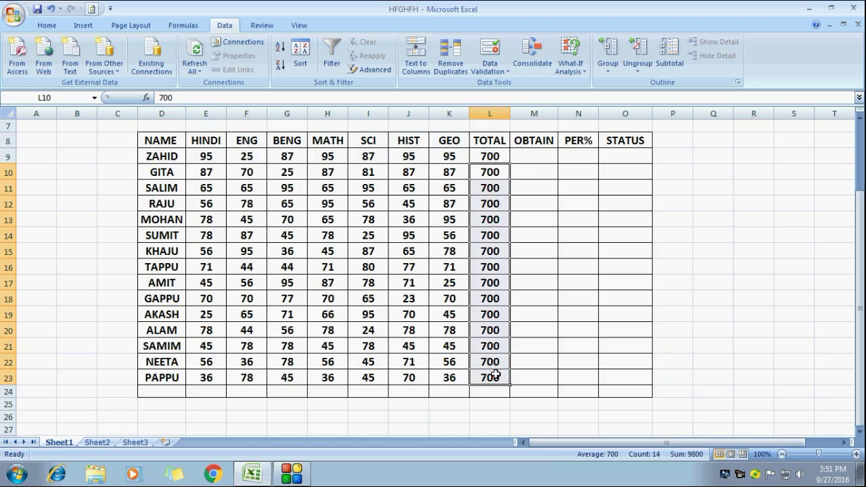
left_click(533, 155)
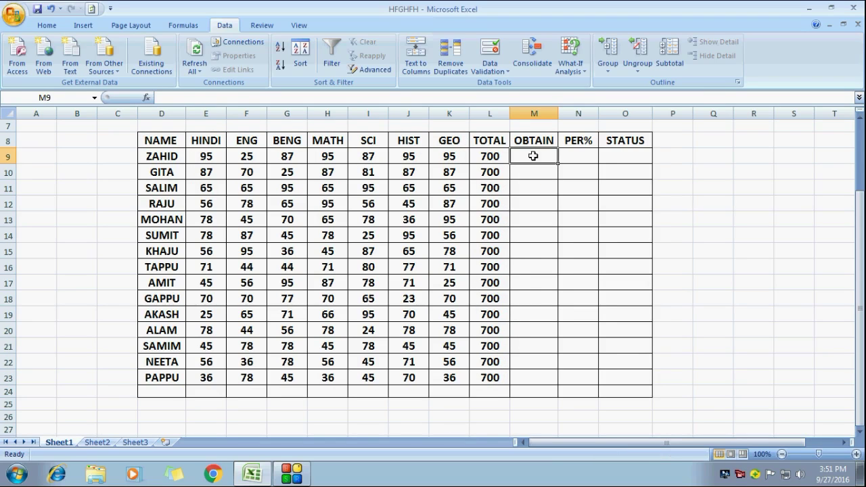
left_click(583, 157)
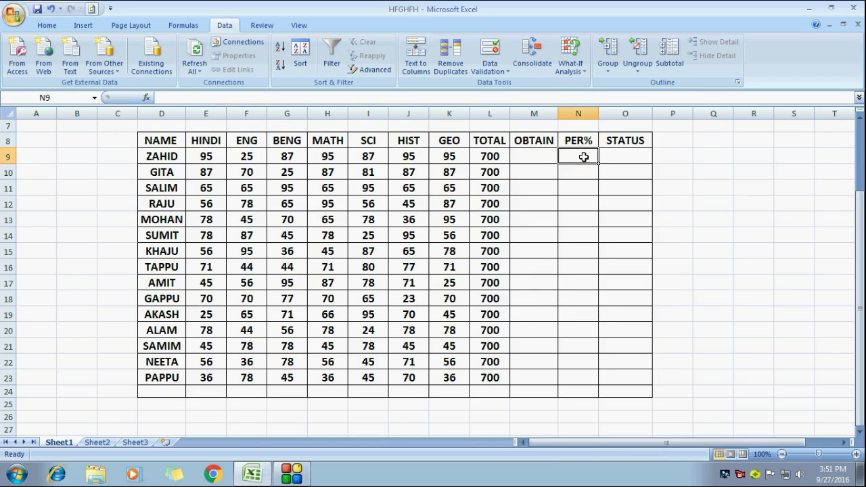
left_click(627, 156)
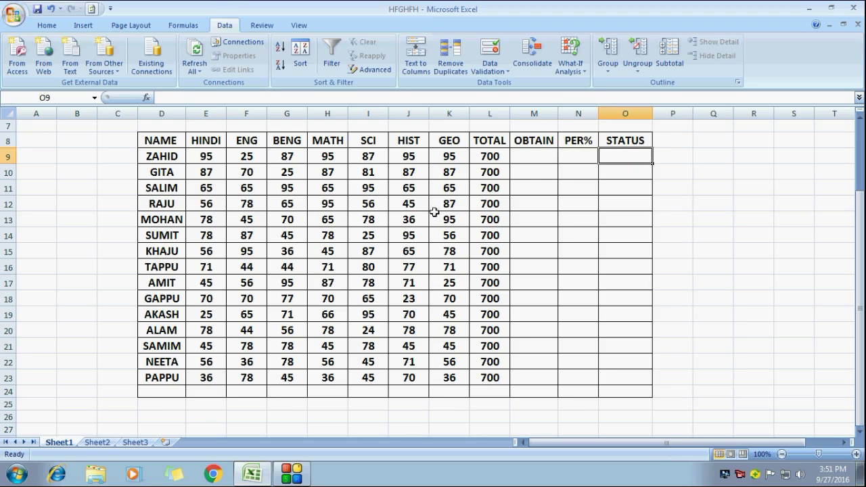
left_click(544, 157)
left_click(583, 157)
left_click(619, 158)
scroll(285, 278, "up", 2)
scroll(297, 265, "down", 1)
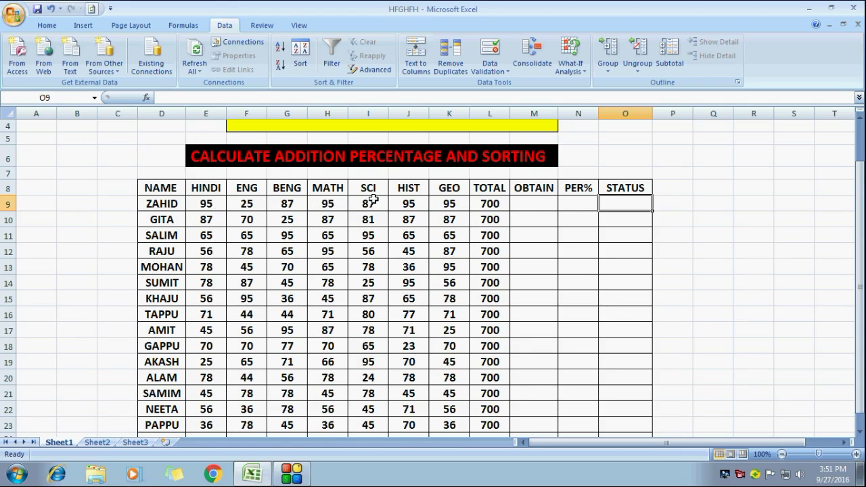
Enter =E9+F9+G9+H9+I9+J9+K9 in M9 so ZAHID's OBTAIN shows 579
left_click(524, 205)
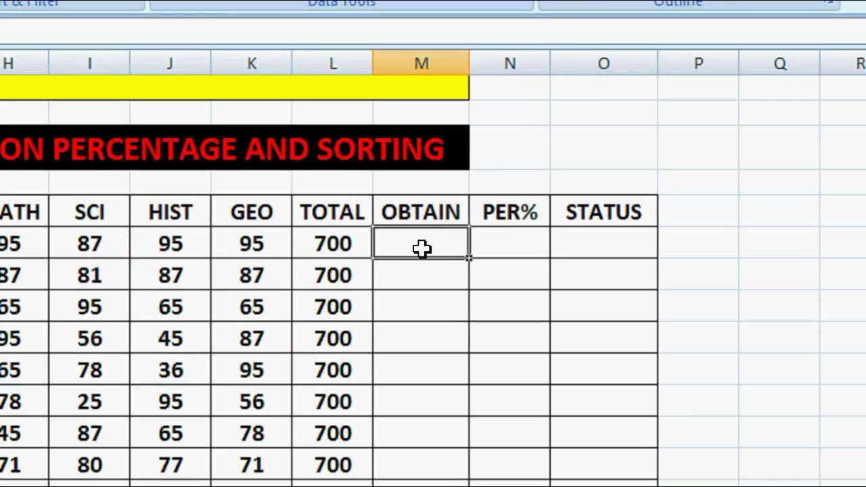
type("=")
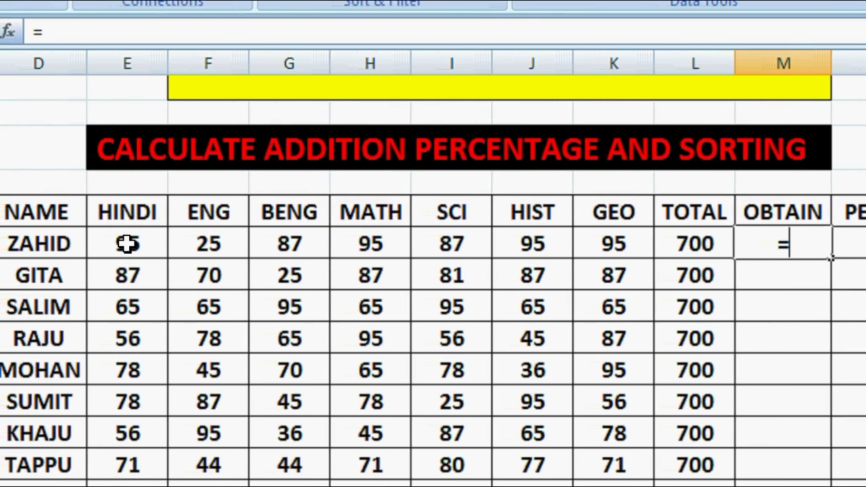
left_click(127, 244)
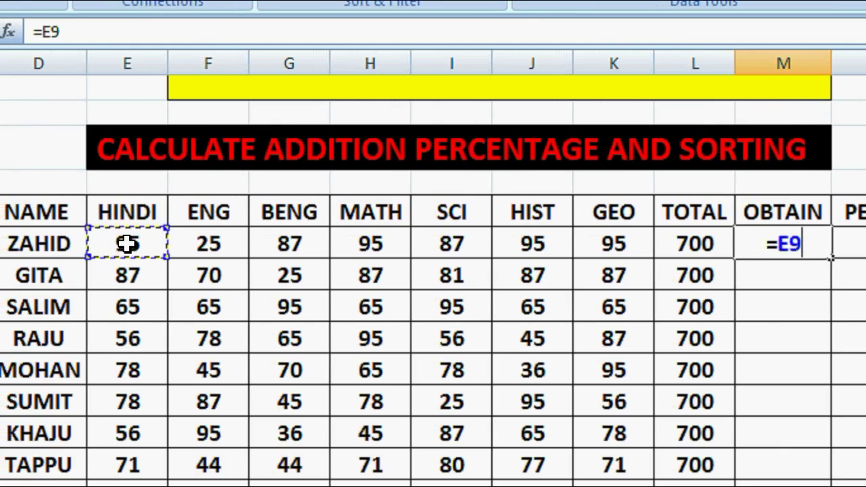
type("+")
left_click(215, 247)
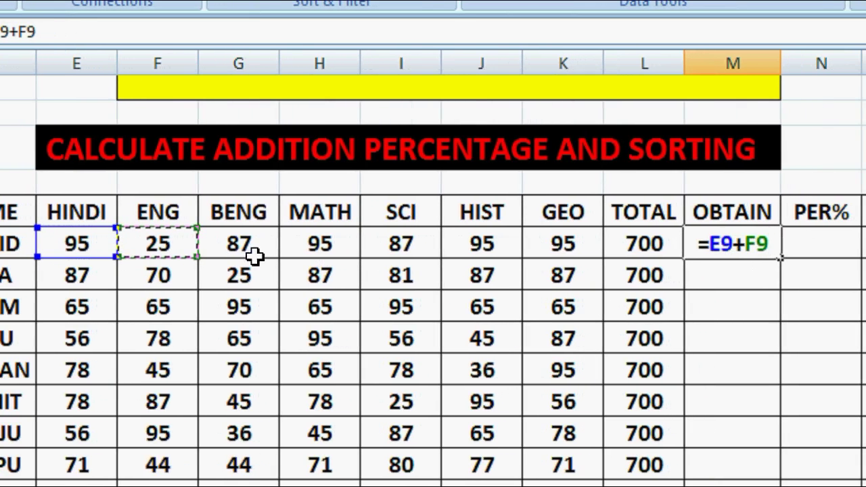
type("+")
left_click(250, 250)
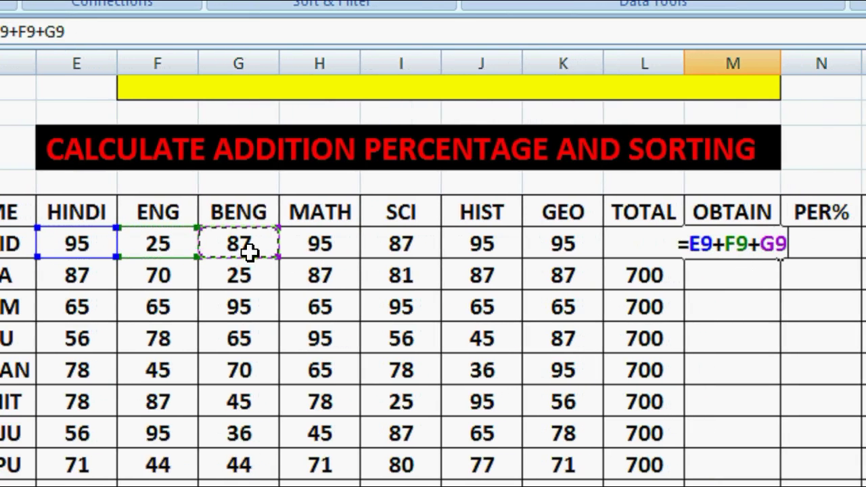
type("+")
left_click(325, 244)
type("+")
left_click(406, 252)
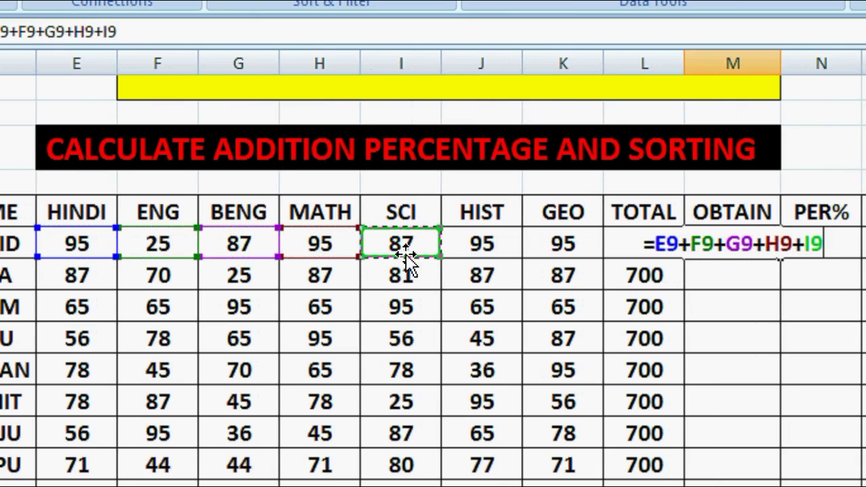
type("+")
left_click(484, 256)
type("+")
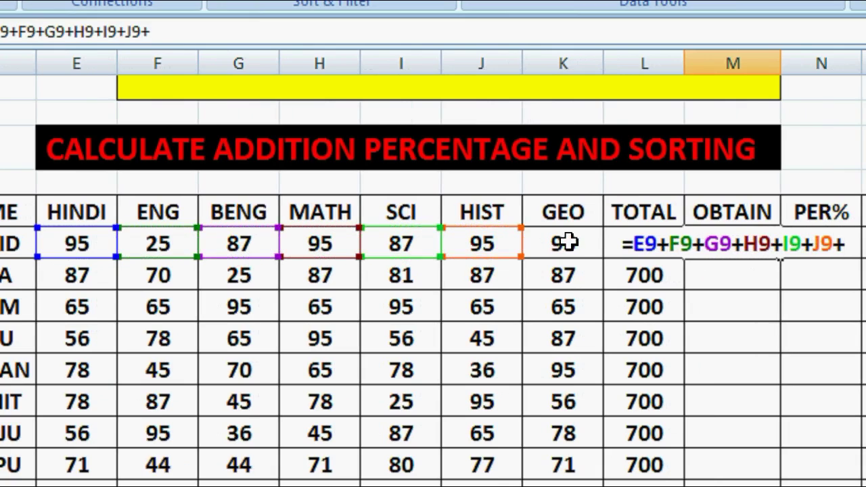
left_click(567, 242)
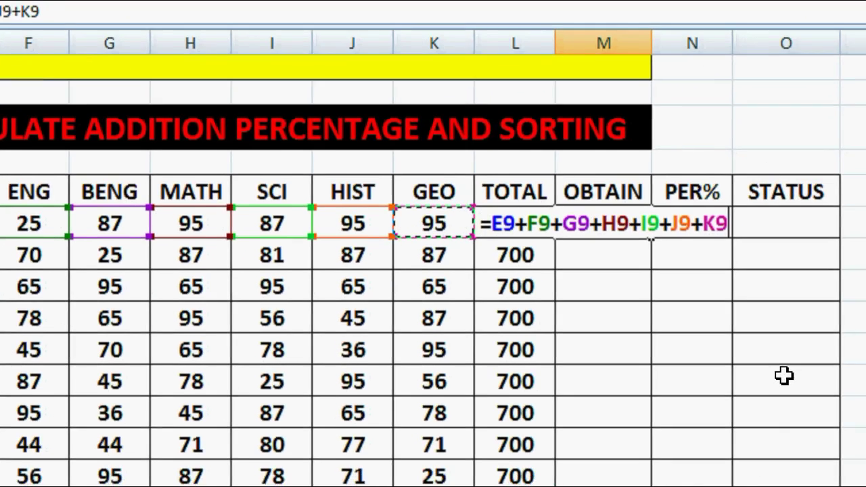
key("Return")
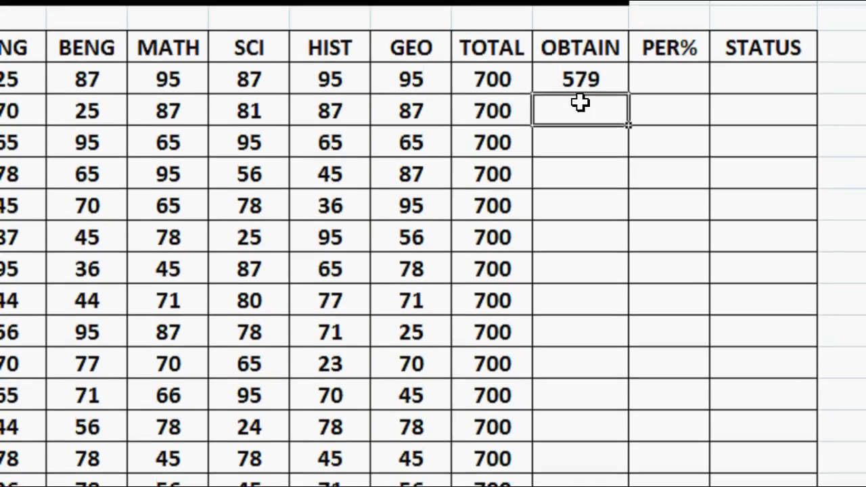
Fill M9's sum formula down the OBTAIN column, from ZAHID's 579 to PAPPU's 346
left_click(577, 73)
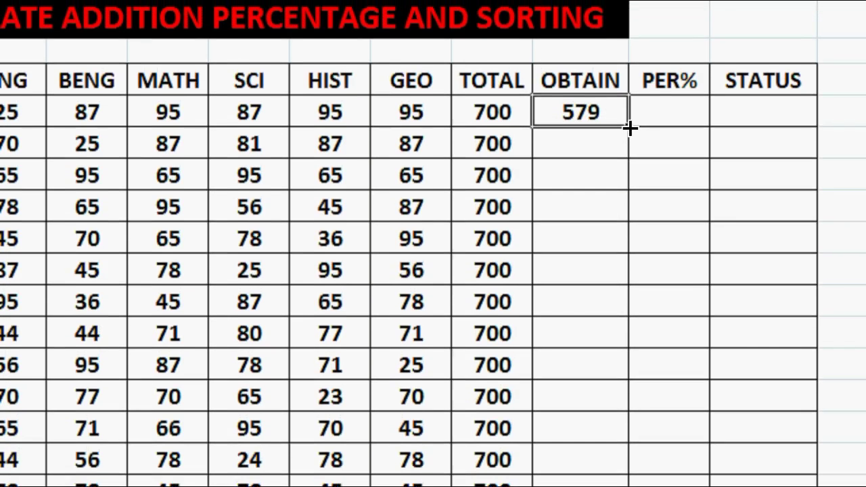
left_click_drag(628, 116, 622, 476)
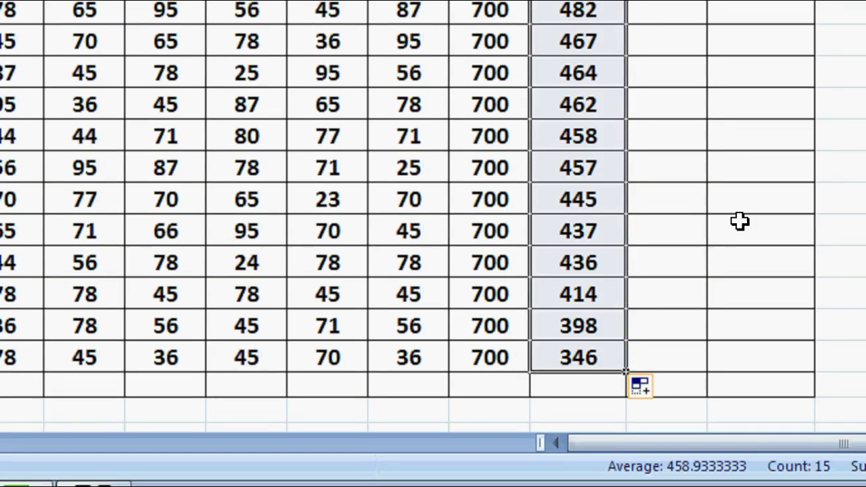
scroll(739, 221, "up", 2)
left_click(684, 103)
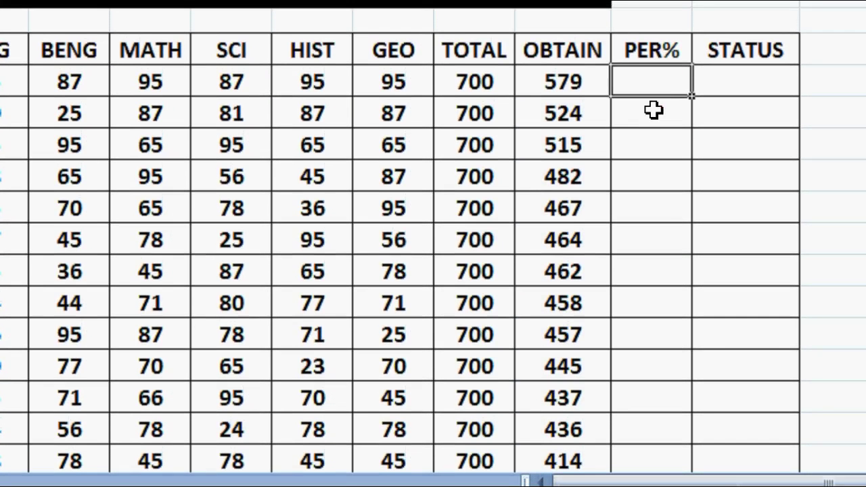
left_click(649, 145)
scroll(554, 135, "down", 3)
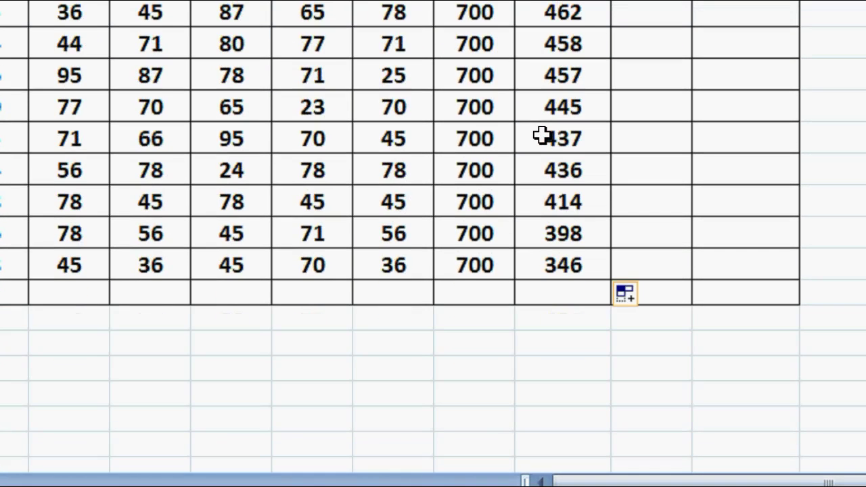
scroll(545, 135, "up", 3)
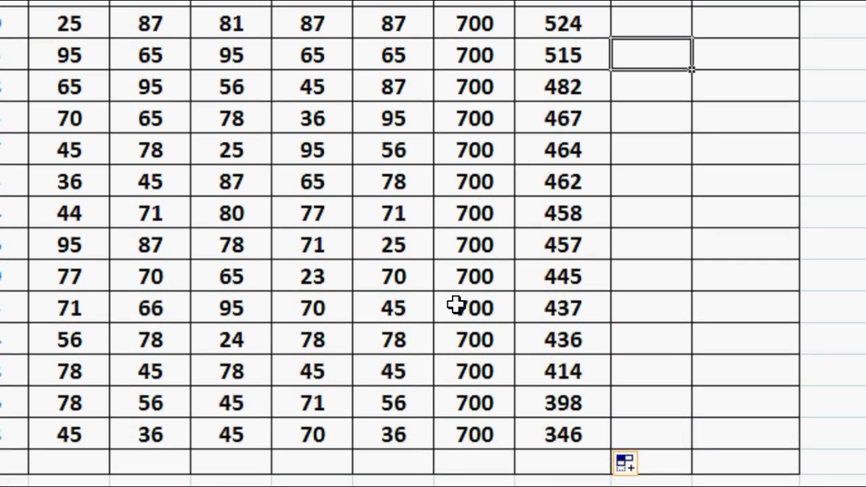
scroll(465, 292, "down", 2)
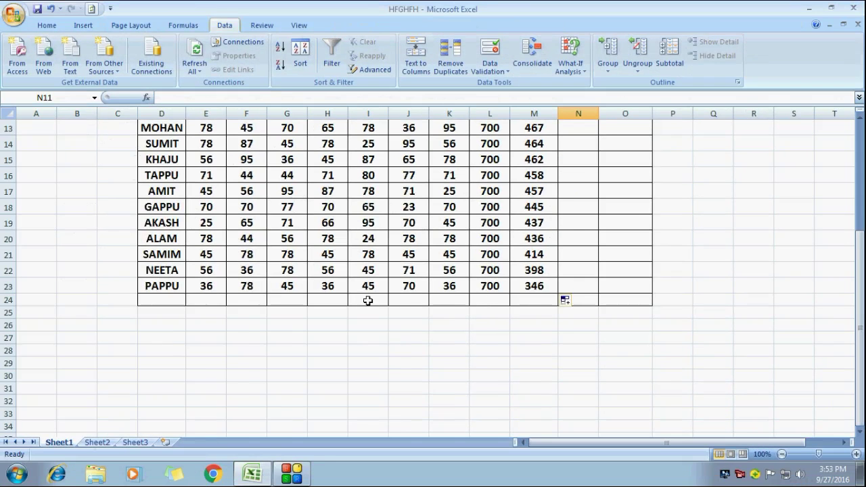
scroll(367, 301, "up", 4)
scroll(431, 265, "down", 1)
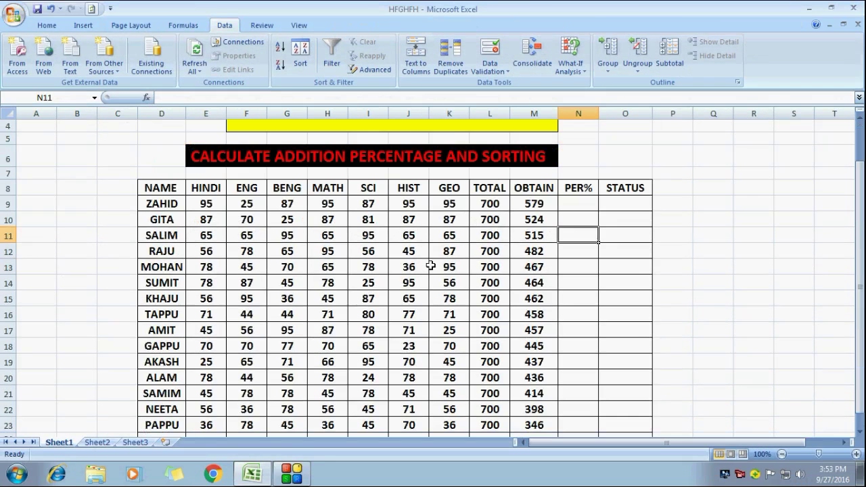
scroll(430, 265, "down", 3)
scroll(430, 265, "up", 1)
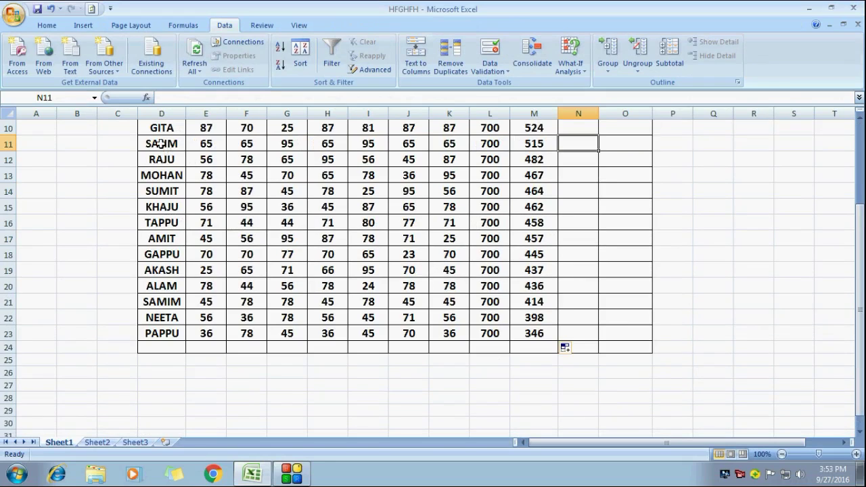
Cut the SALIM to GAPPU rows and paste them below PAPPU
left_click_drag(161, 143, 324, 245)
left_click_drag(558, 257, 614, 253)
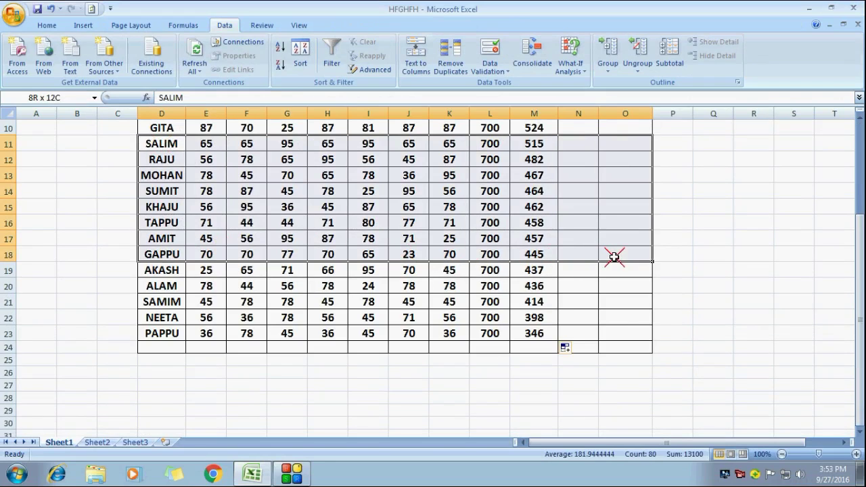
right_click(492, 209)
left_click(532, 226)
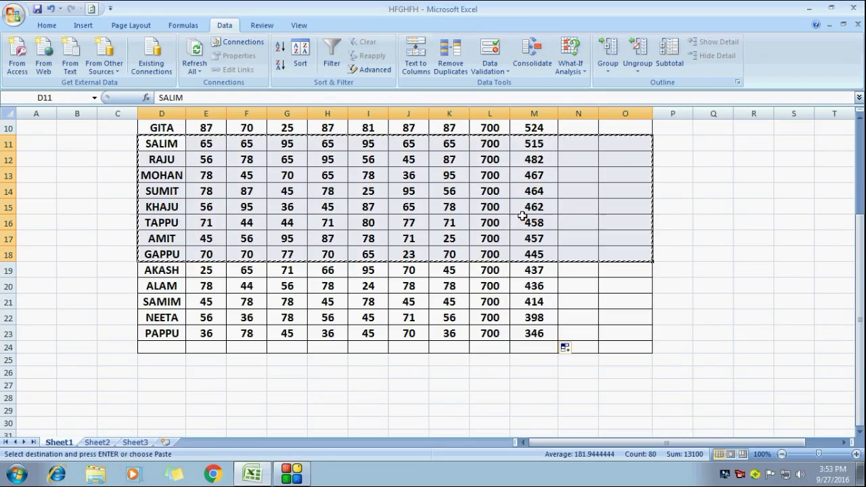
scroll(525, 219, "down", 1)
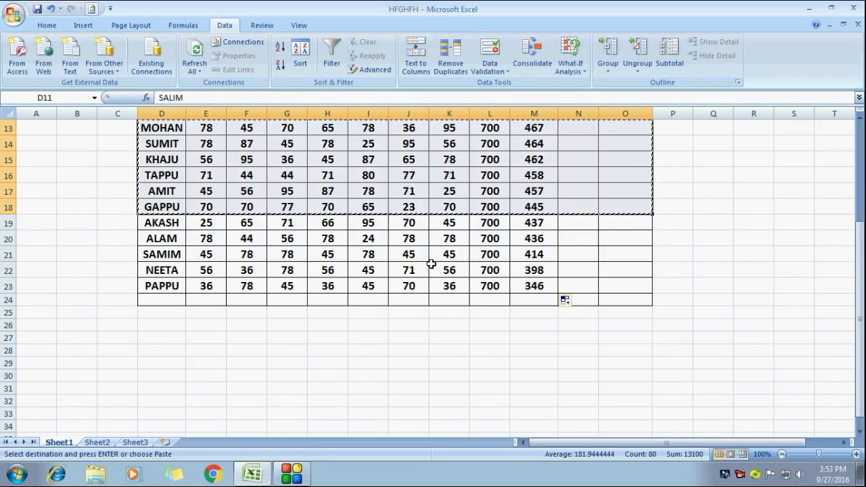
left_click(164, 240)
left_click(162, 301)
right_click(163, 301)
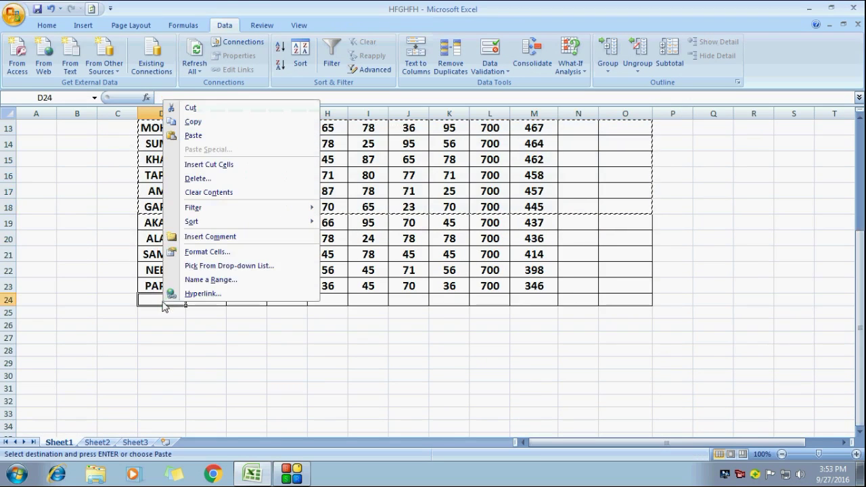
left_click(203, 139)
scroll(332, 286, "up", 1)
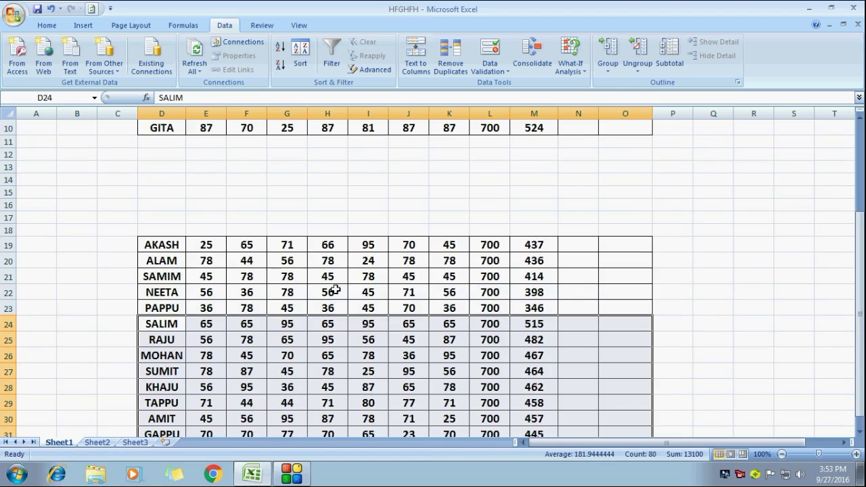
scroll(332, 286, "up", 1)
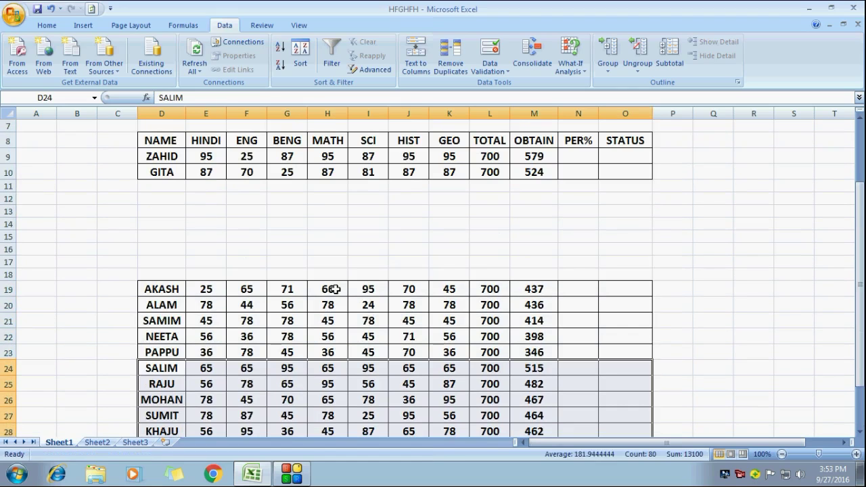
Copy the MOHAN, SUMIT and KHAJU rows into the empty rows under GITA
left_click(172, 301)
scroll(245, 341, "down", 1)
scroll(245, 341, "down", 1)
left_click_drag(201, 318, 363, 350)
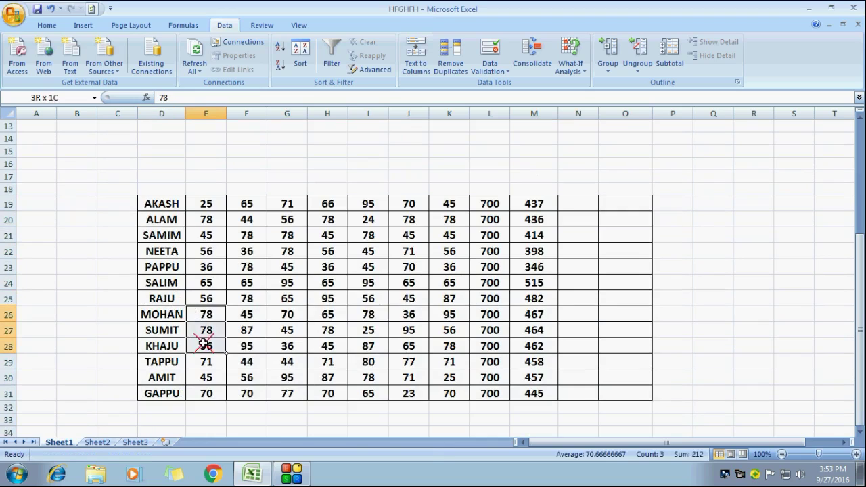
left_click_drag(118, 314, 264, 351)
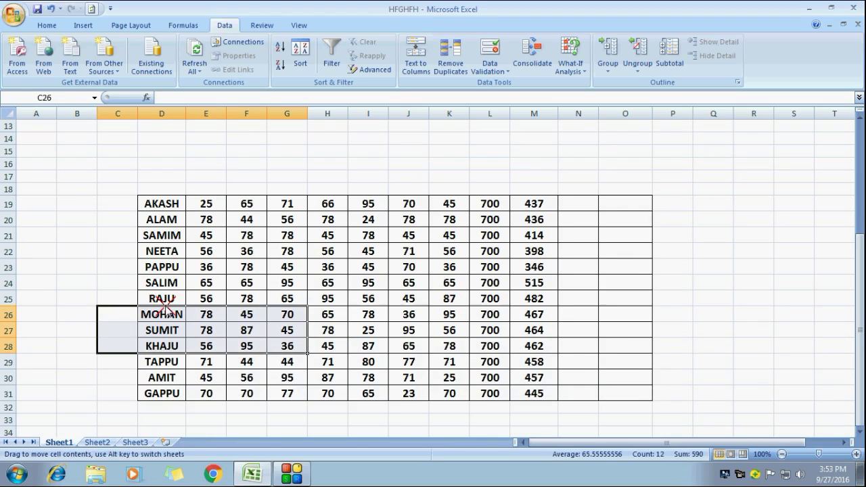
double_click(170, 314)
mouse_move(167, 314)
left_mouse_down()
mouse_move(184, 315)
mouse_move(185, 345)
mouse_move(597, 345)
left_mouse_up()
left_click(132, 315)
right_click(596, 345)
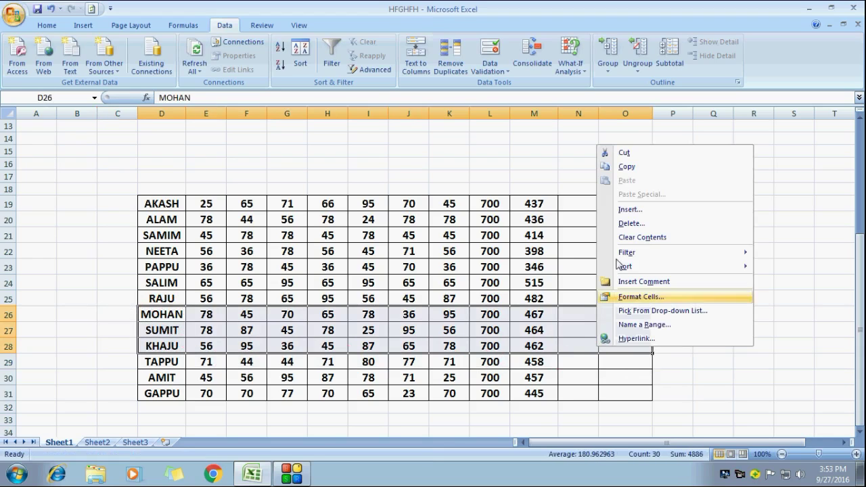
left_click(620, 169)
scroll(525, 232, "up", 1)
scroll(211, 224, "up", 1)
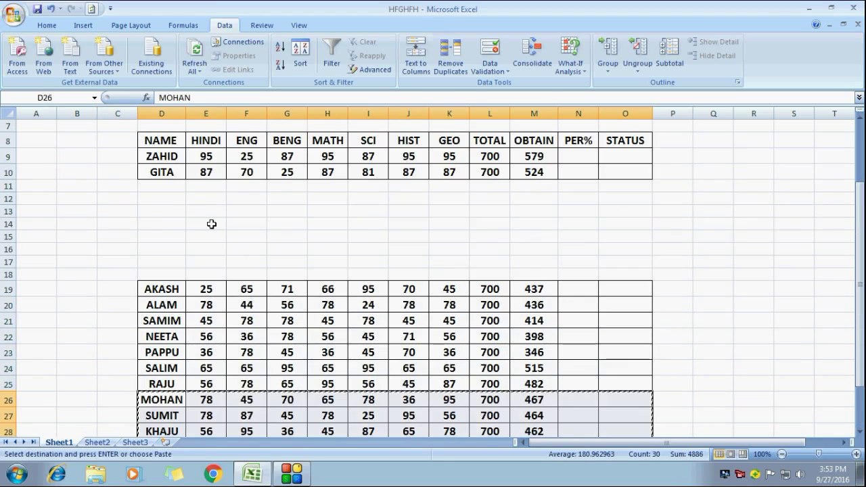
left_click(146, 187)
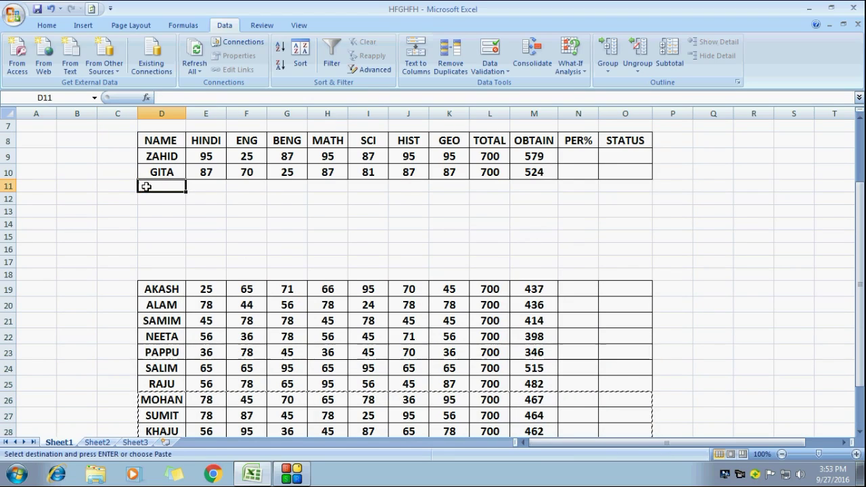
key("ctrl+v")
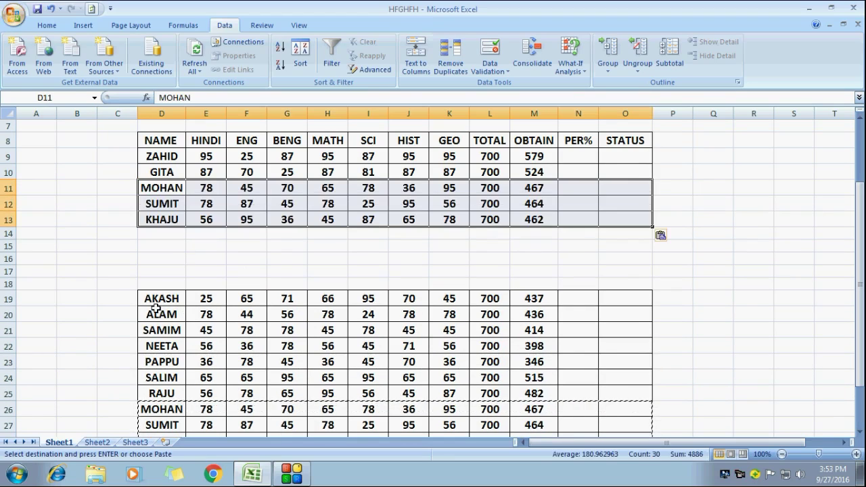
Move the AKASH to GAPPU block up directly beneath KHAJU
left_click(157, 312)
scroll(220, 220, "up", 1)
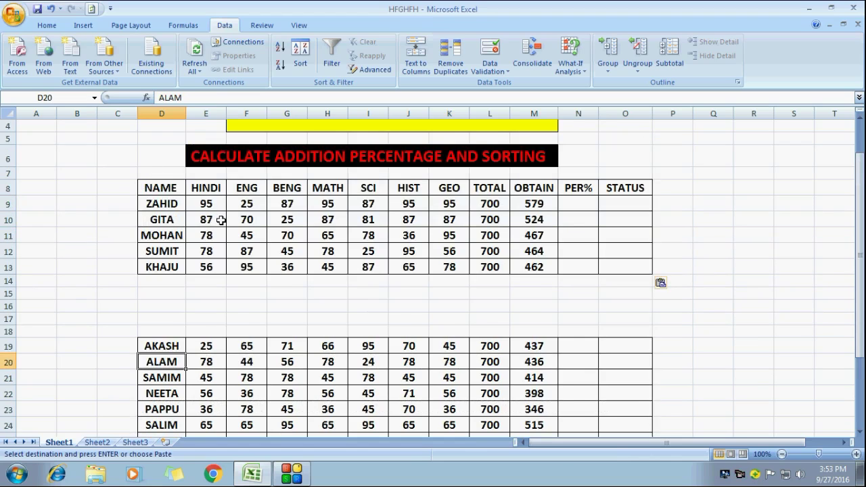
scroll(221, 219, "down", 2)
scroll(221, 220, "down", 1)
left_click(160, 209)
left_click_drag(160, 210, 615, 397)
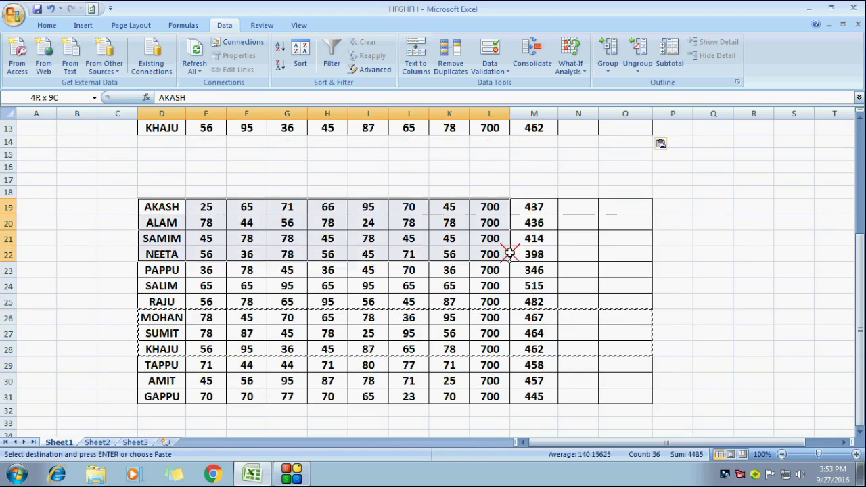
scroll(341, 295, "up", 1)
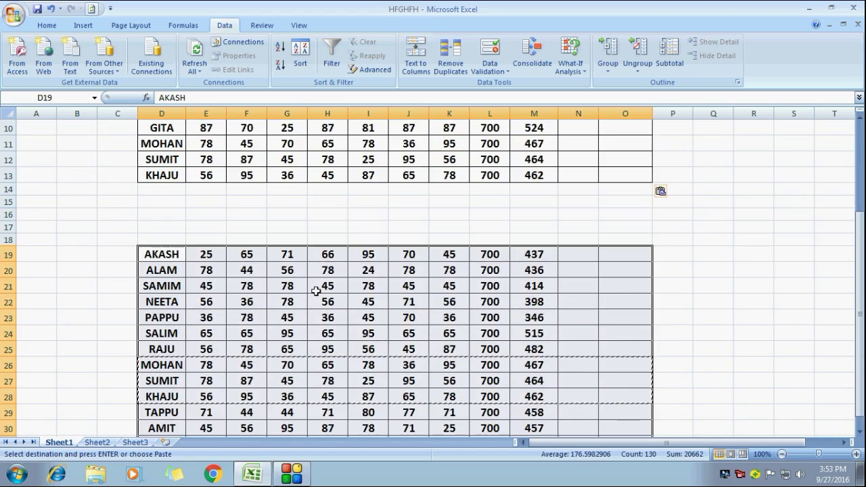
left_click_drag(177, 246, 168, 192)
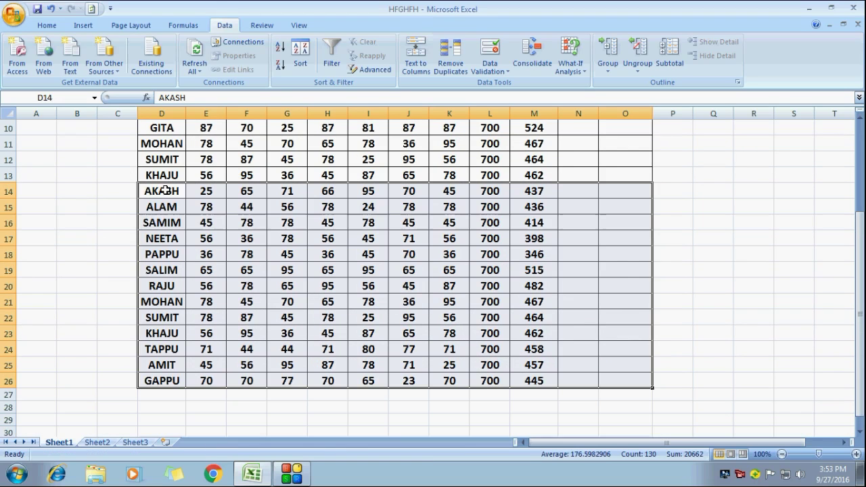
left_click(715, 286)
Fill ZAHID's OBTAIN sum formula from M9 down to GAPPU's row
scroll(313, 311, "up", 3)
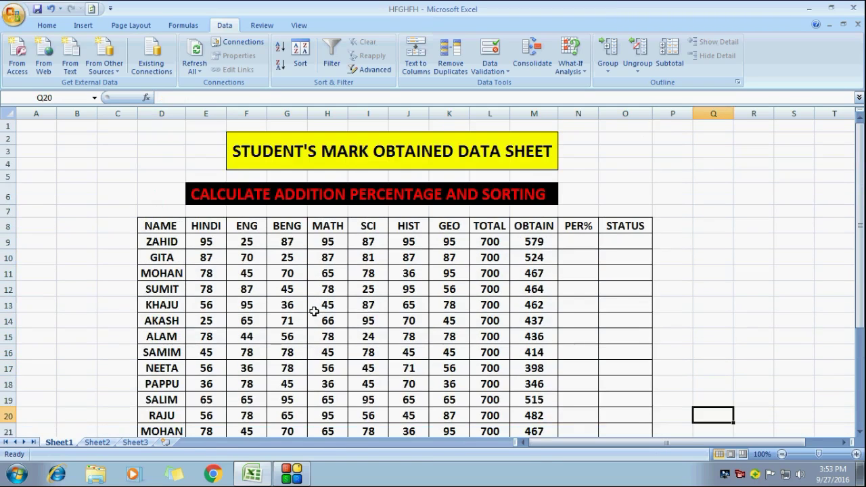
scroll(371, 286, "down", 3)
scroll(515, 348, "up", 1)
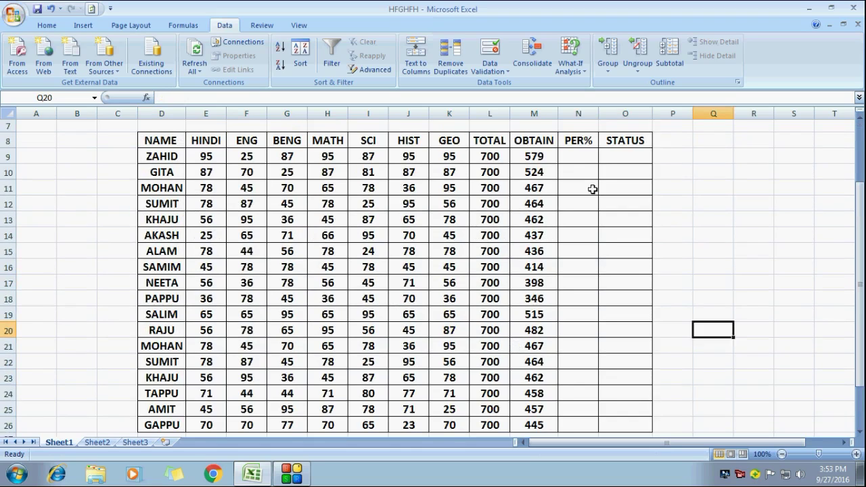
left_click(573, 157)
left_click(534, 156)
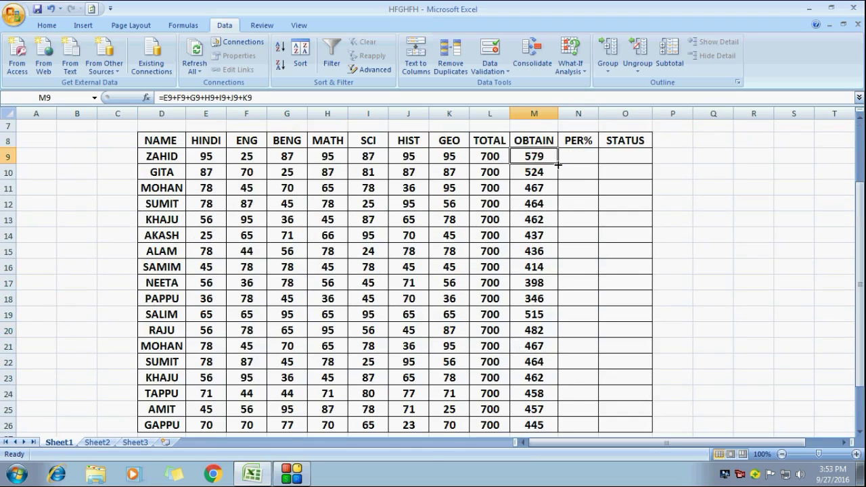
left_click_drag(558, 163, 552, 387)
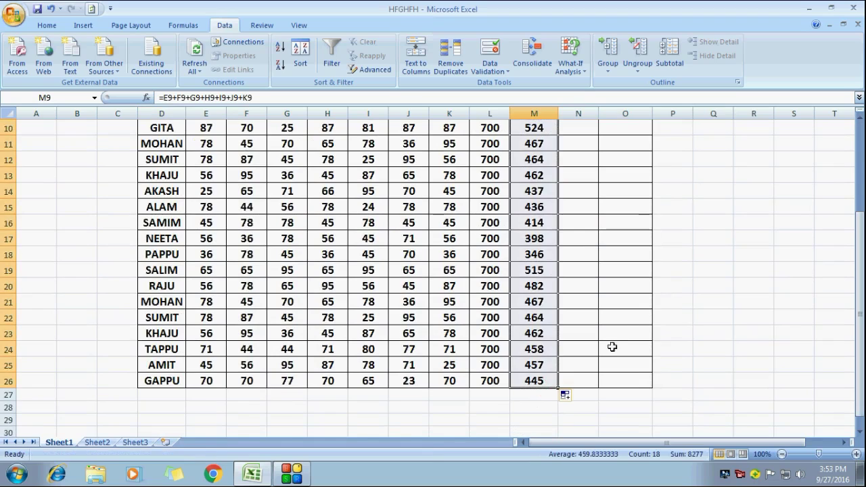
scroll(611, 347, "up", 1)
scroll(627, 338, "up", 2)
scroll(627, 338, "down", 1)
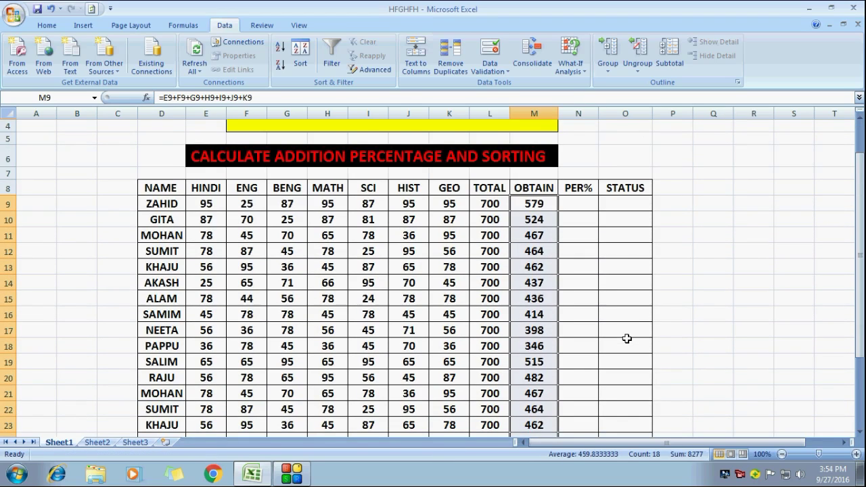
scroll(626, 338, "down", 1)
scroll(625, 338, "down", 1)
scroll(589, 323, "up", 2)
Check the OBTAIN formulas for ZAHID and SALIM, leaving them unchanged
left_click(534, 219)
double_click(534, 203)
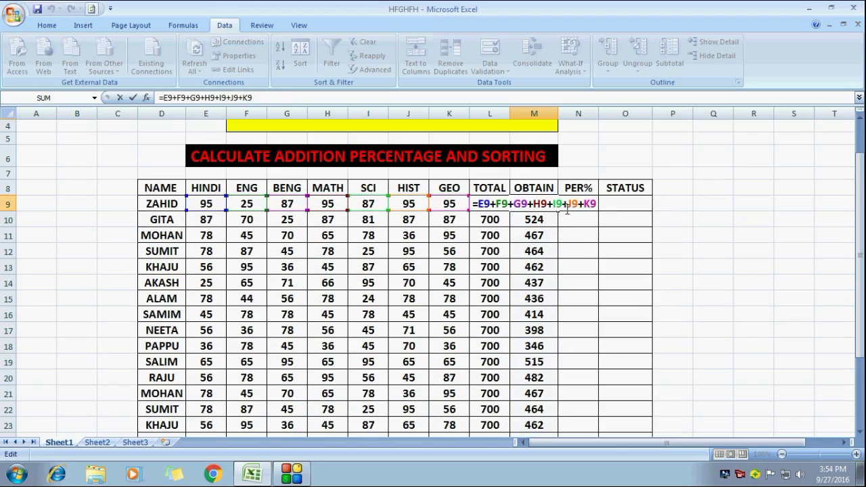
key("Return")
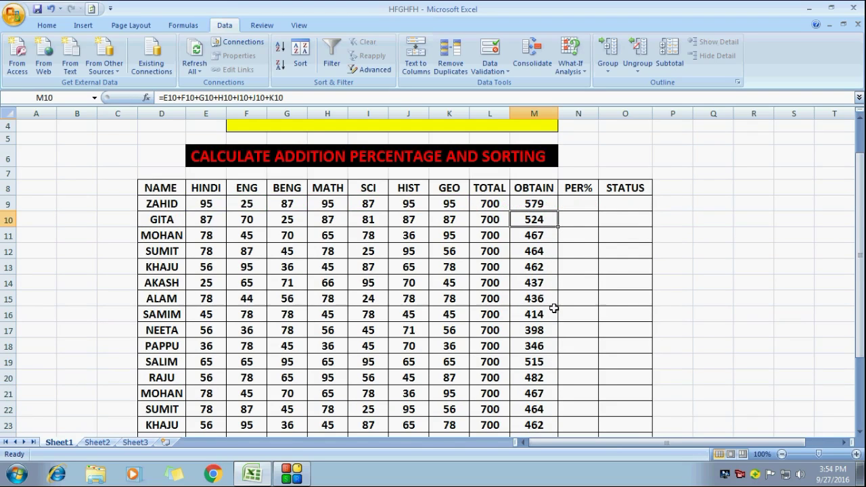
scroll(553, 308, "up", 1)
left_click(539, 242)
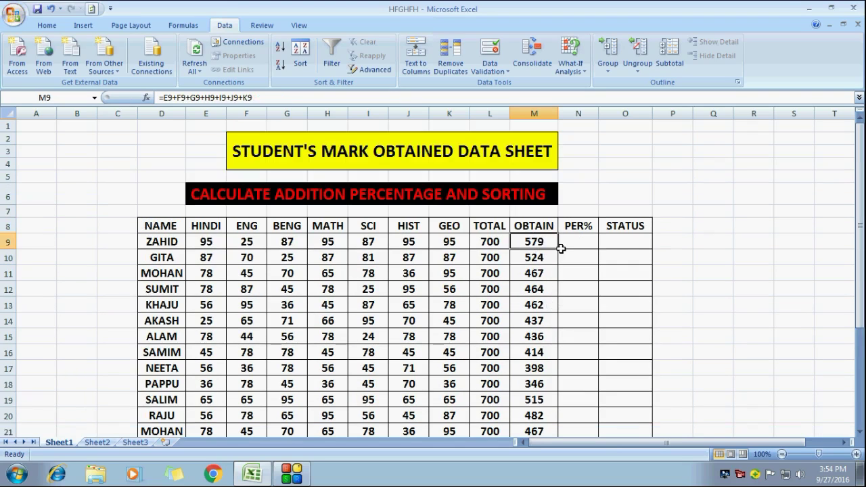
scroll(559, 256, "down", 1)
scroll(550, 297, "down", 1)
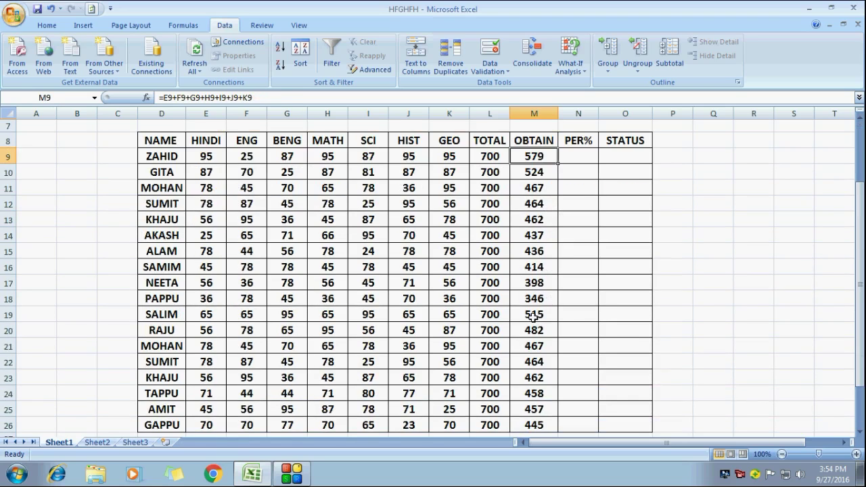
left_click(533, 316)
scroll(550, 275, "up", 2)
scroll(550, 275, "down", 1)
scroll(541, 270, "down", 1)
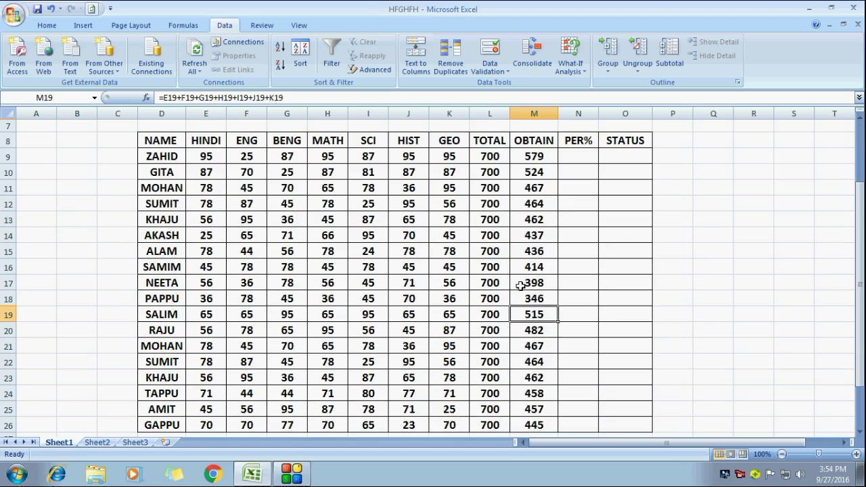
scroll(586, 311, "up", 2)
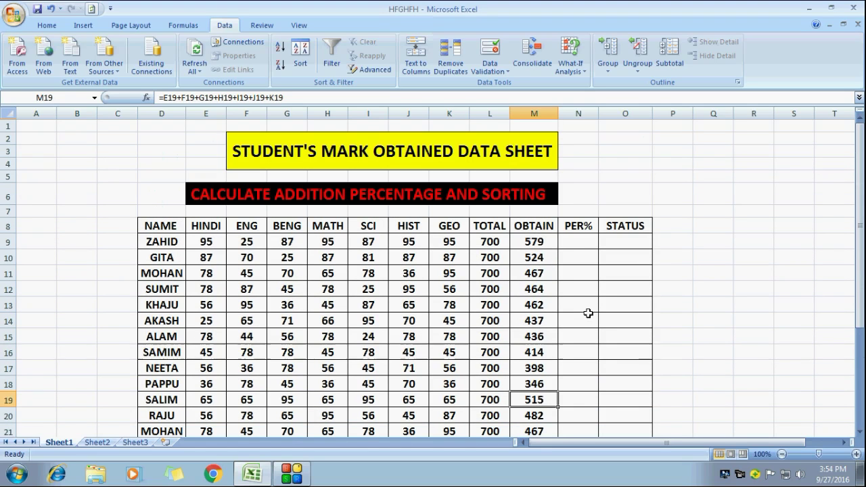
Enter =M9/L9*100 in ZAHID's PER% cell so it shows 82.71
left_click(570, 246)
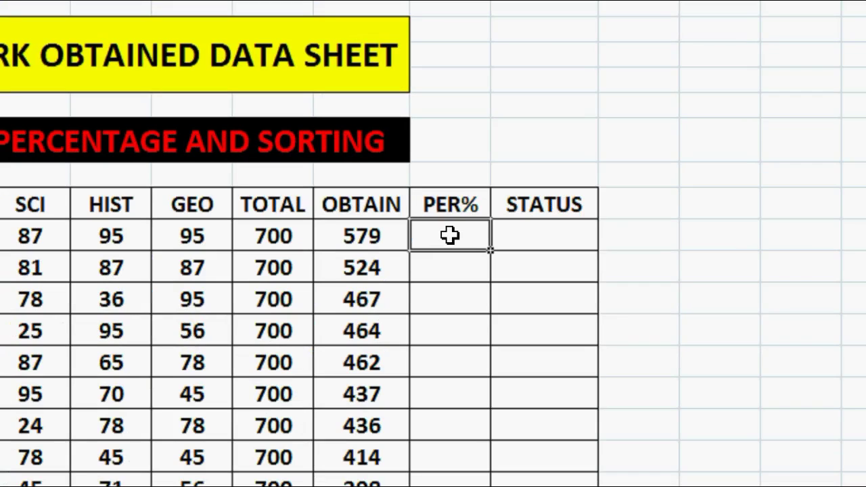
double_click(449, 235)
type("=")
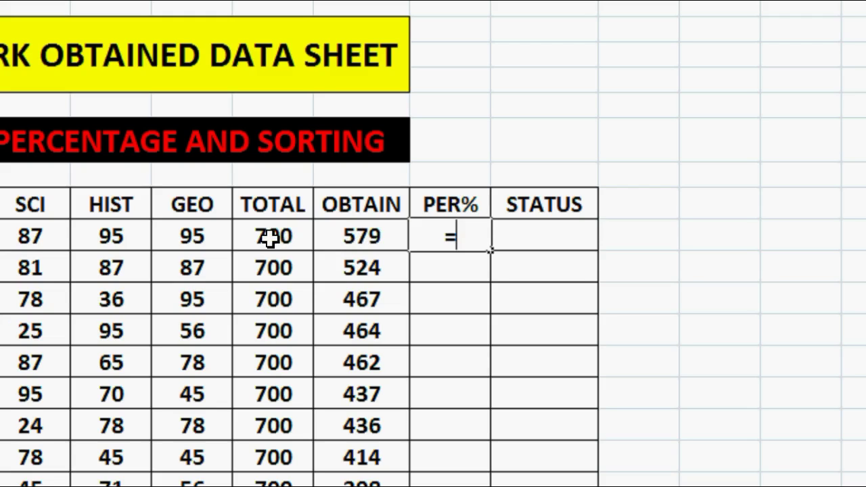
left_click(362, 236)
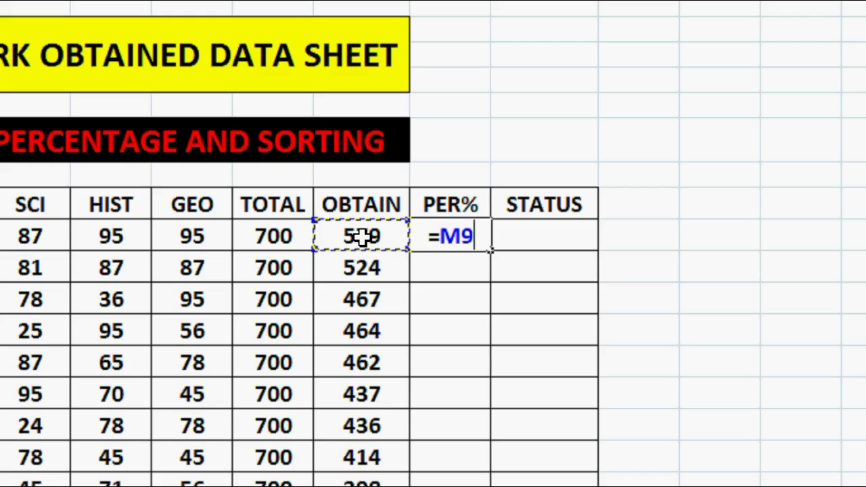
type("/")
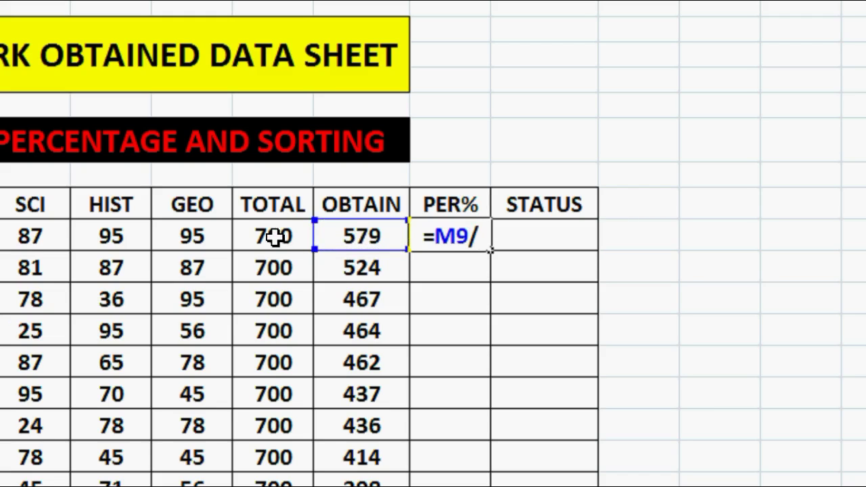
left_click(275, 236)
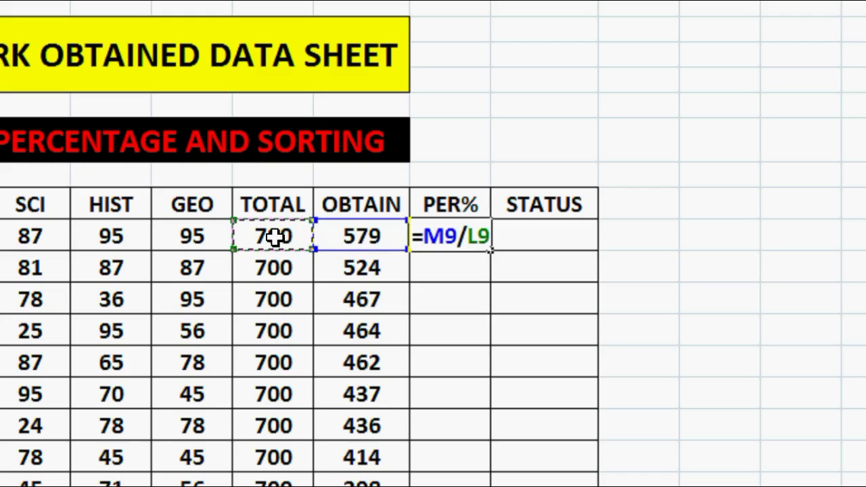
type("*")
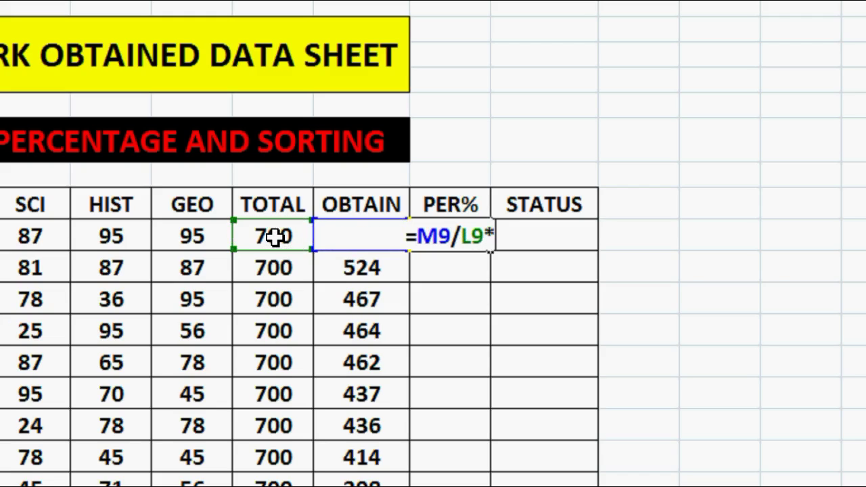
type("100")
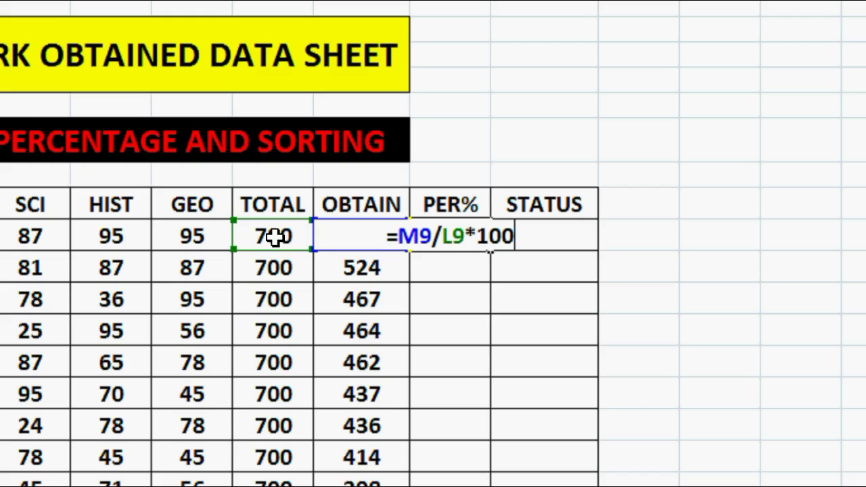
key("Return")
left_click(451, 235)
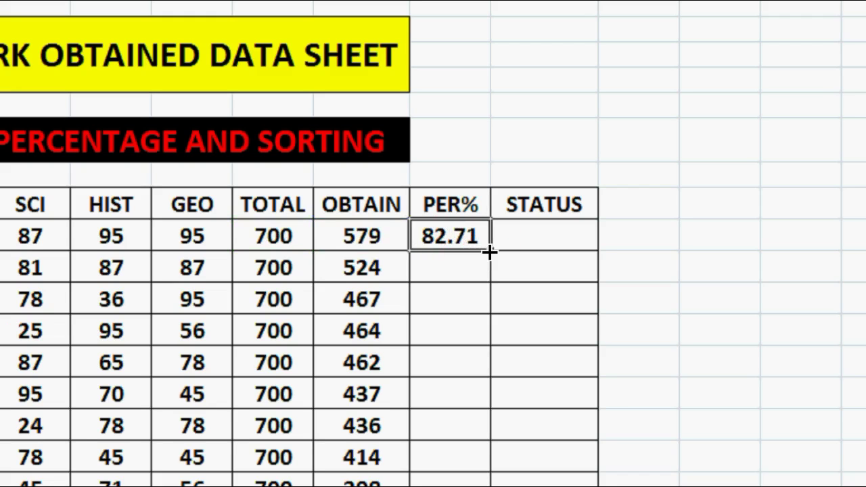
left_click_drag(489, 251, 495, 461)
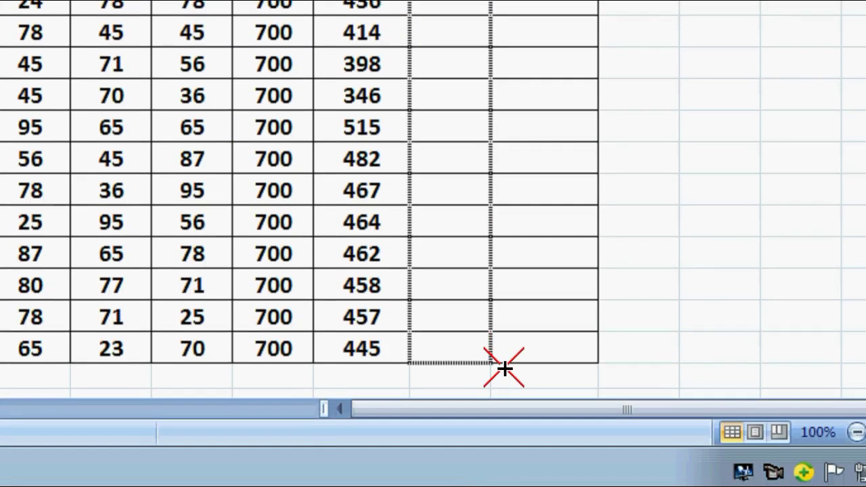
left_click_drag(495, 461, 506, 362)
left_click(680, 193)
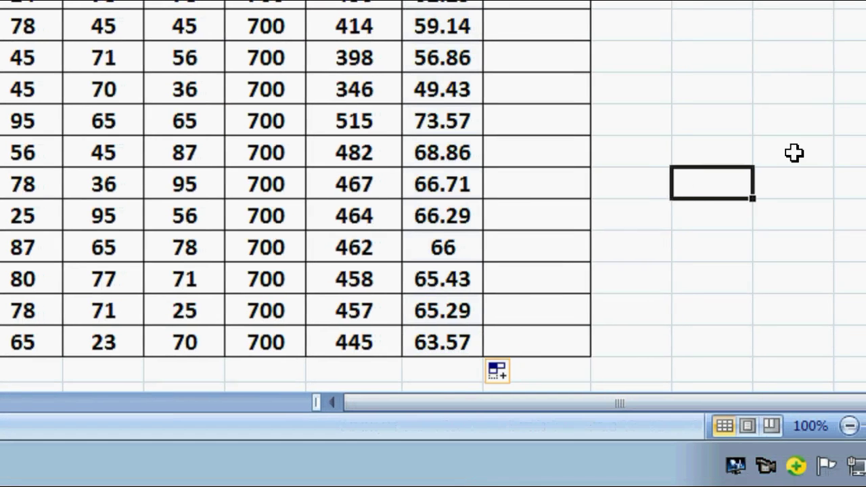
scroll(791, 151, "up", 2)
scroll(775, 151, "up", 1)
left_click(471, 140)
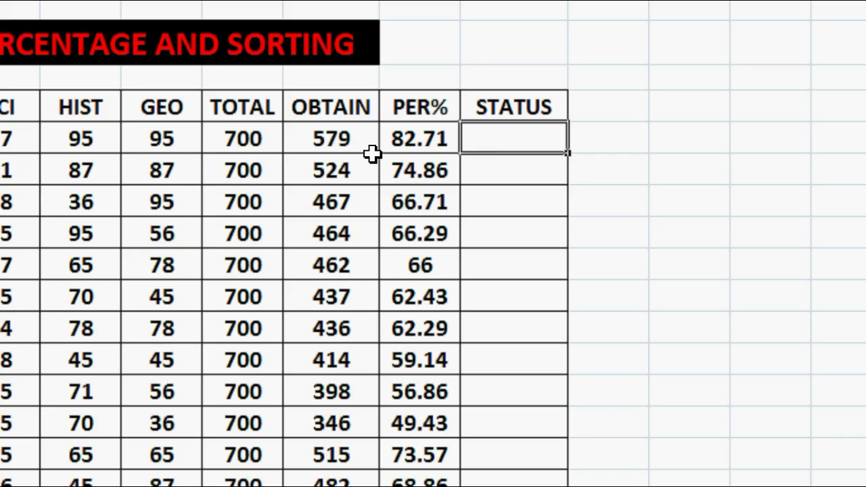
scroll(449, 150, "down", 3)
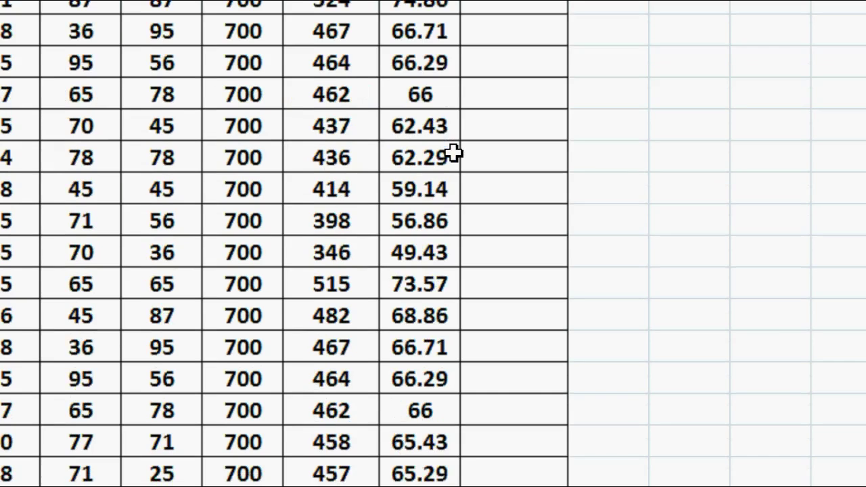
scroll(453, 152, "up", 3)
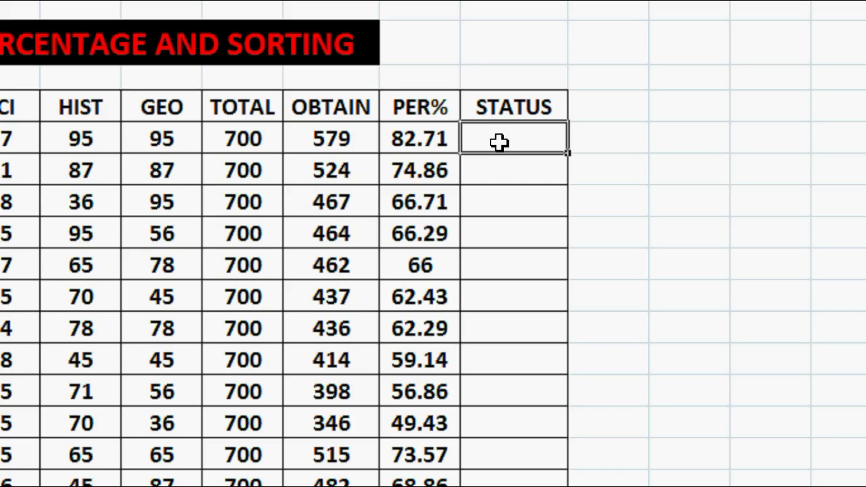
Enter =IF(M9>400,"PASS","FAIL") in ZAHID's STATUS cell so it shows PASS
type("=")
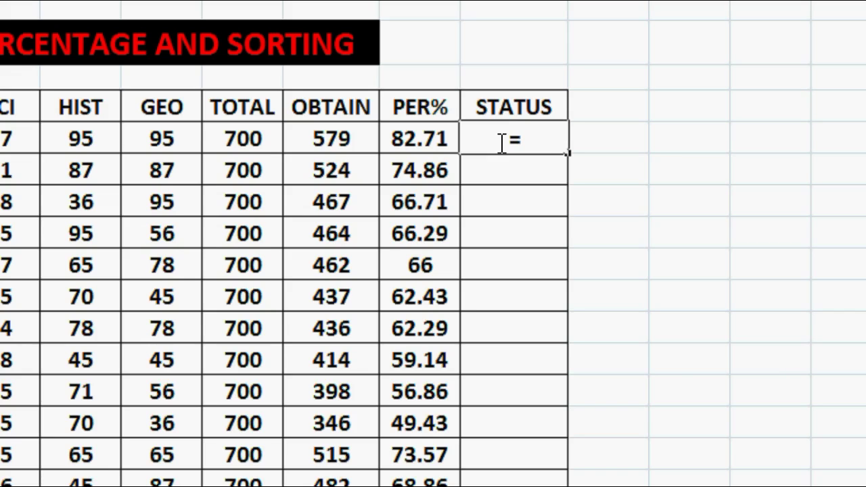
type("IF")
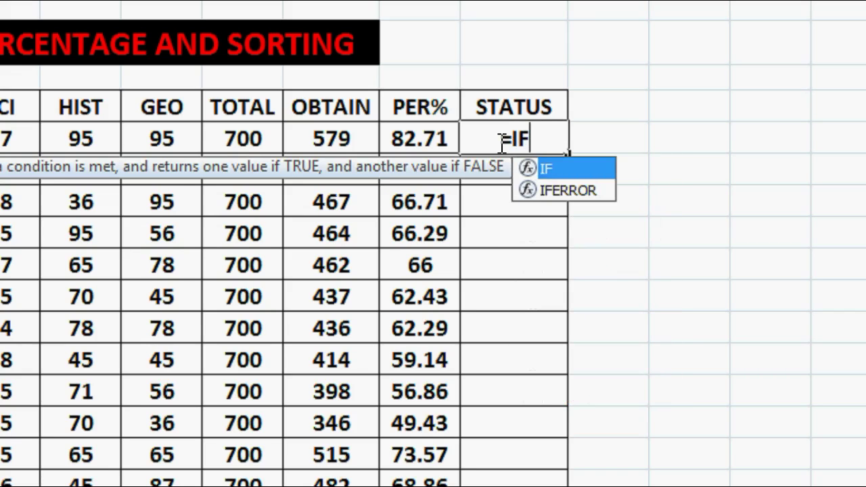
type("(")
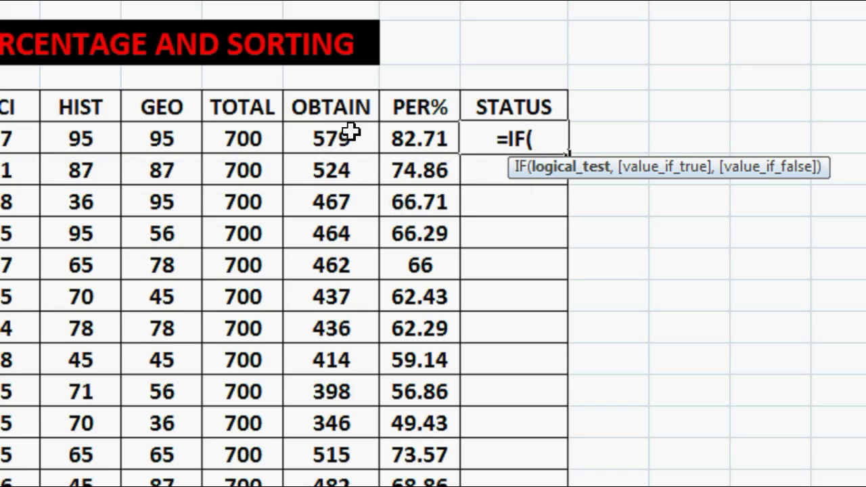
left_click(326, 139)
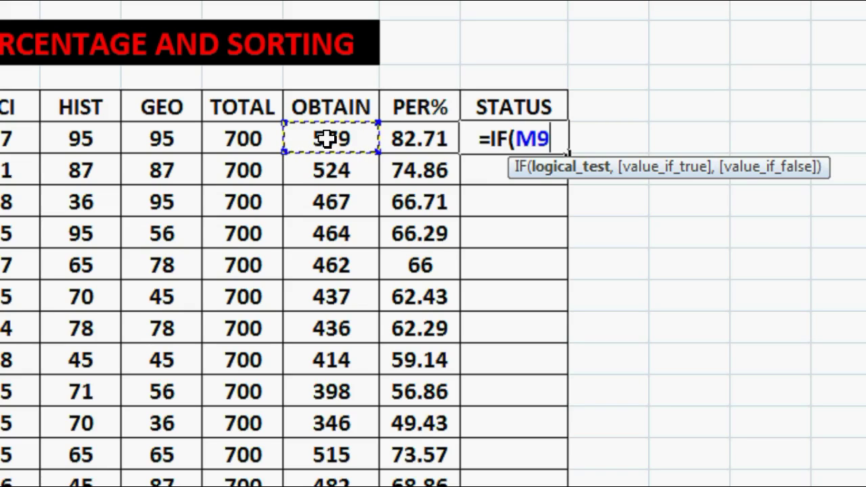
type(">")
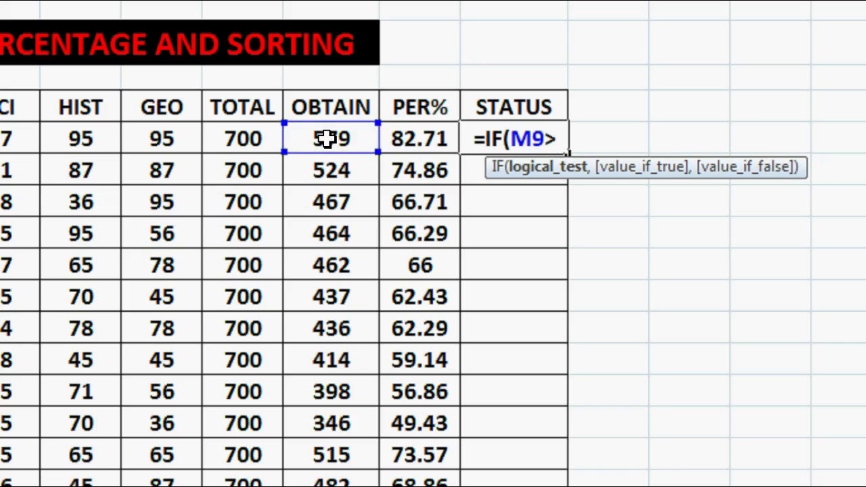
type("40")
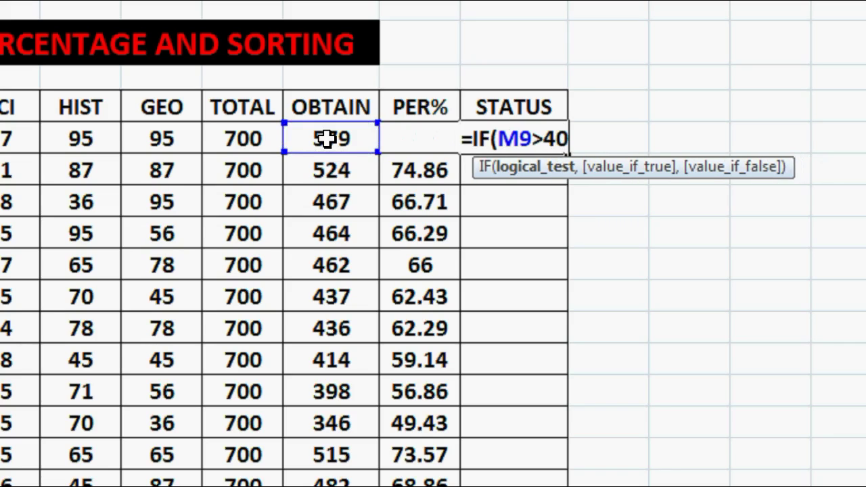
type("0")
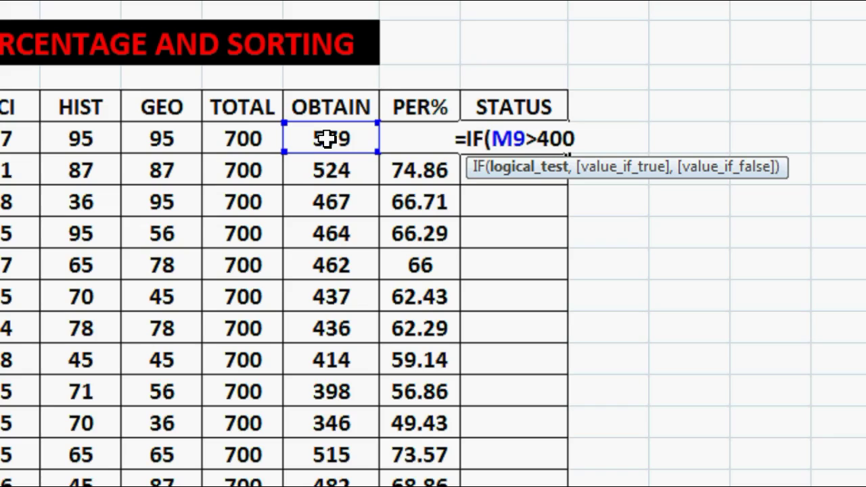
type(",")
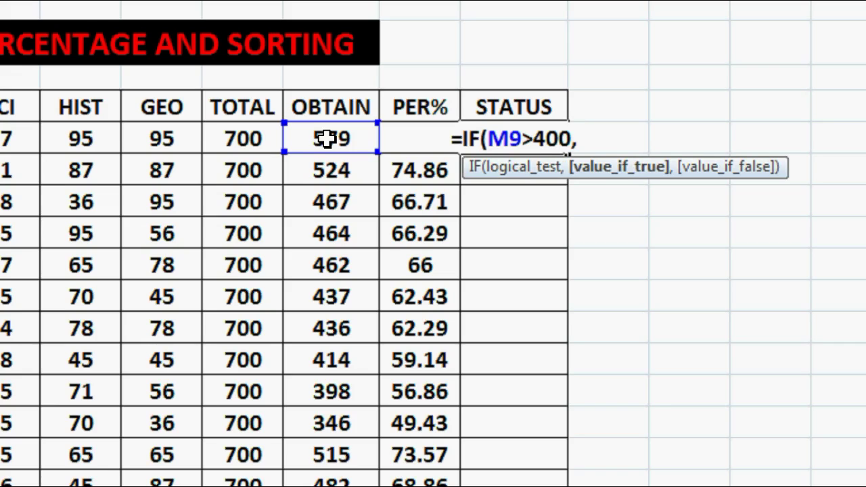
type("\"")
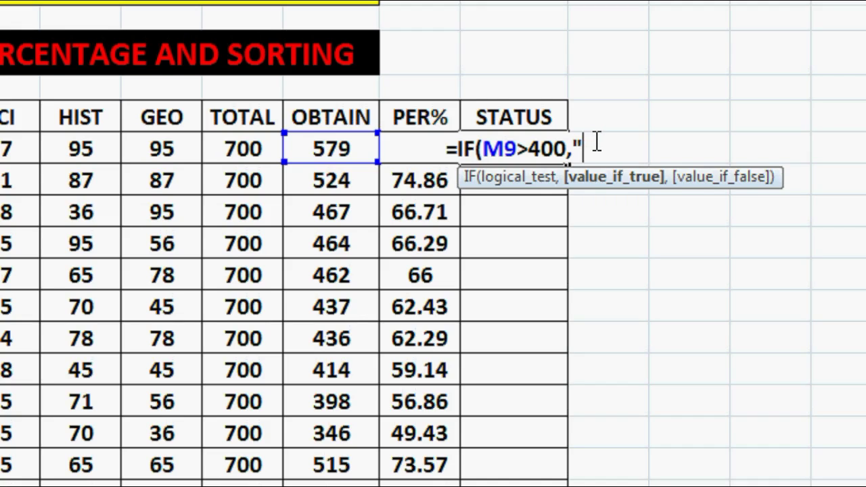
type("PASS")
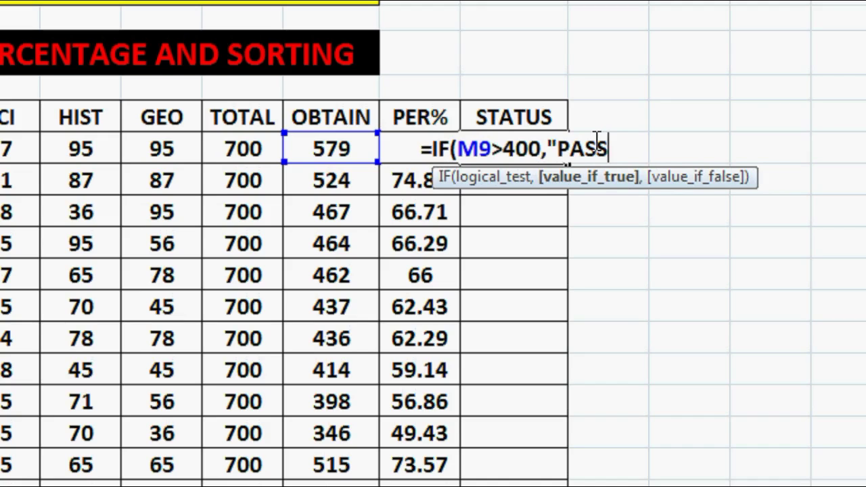
type("\"")
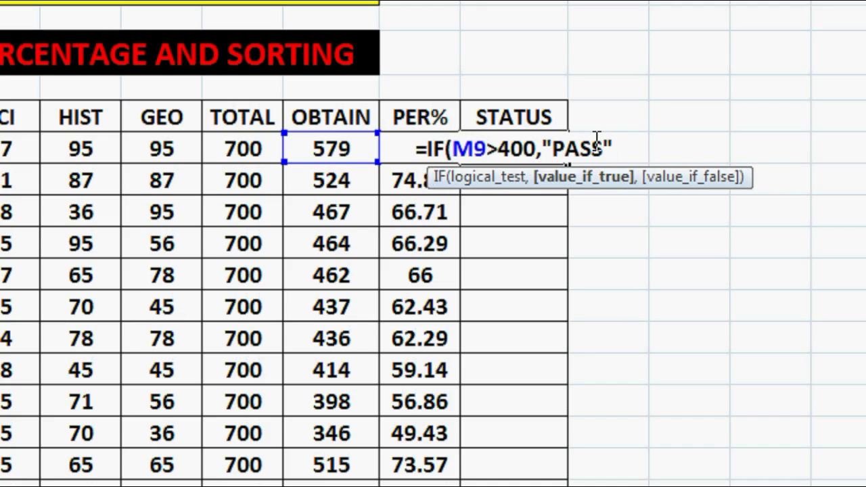
type(",")
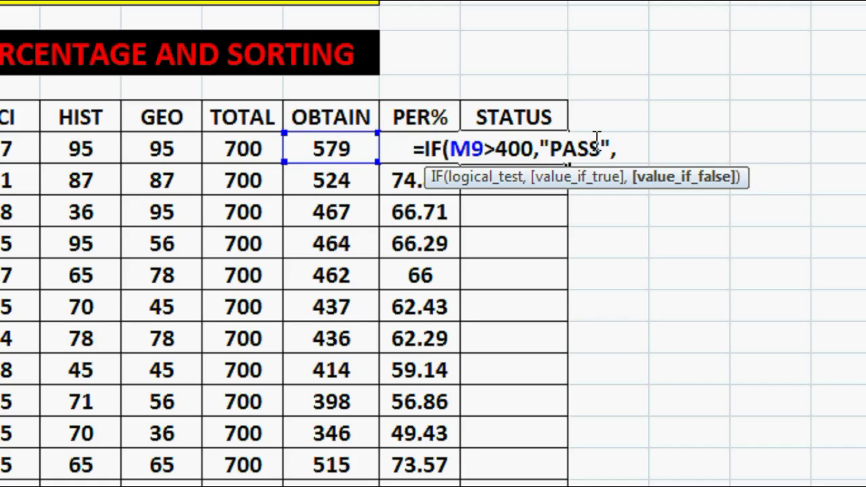
type("\"FAI")
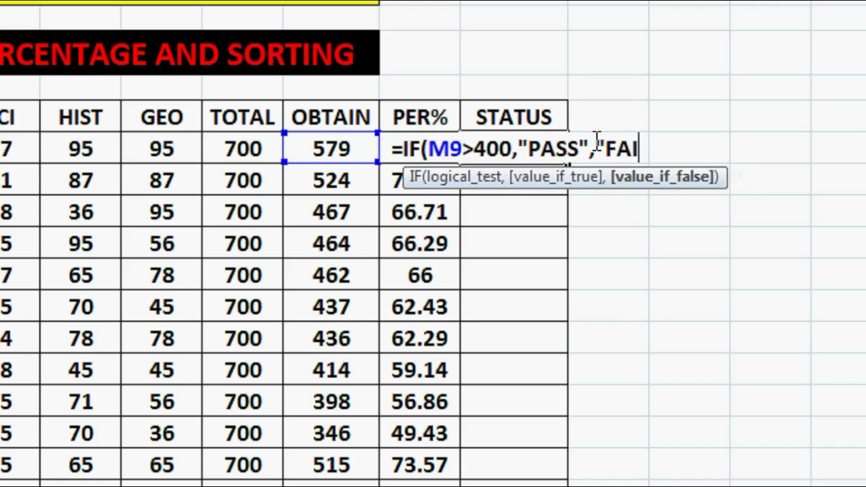
type("L\"")
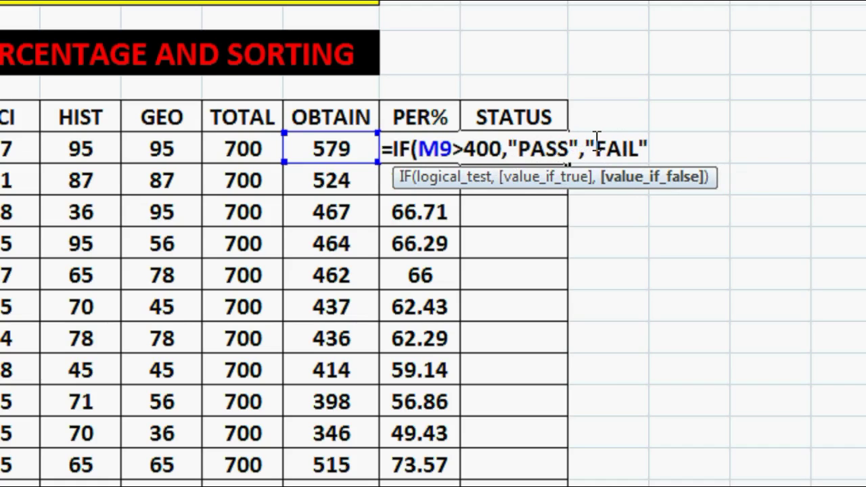
type(")")
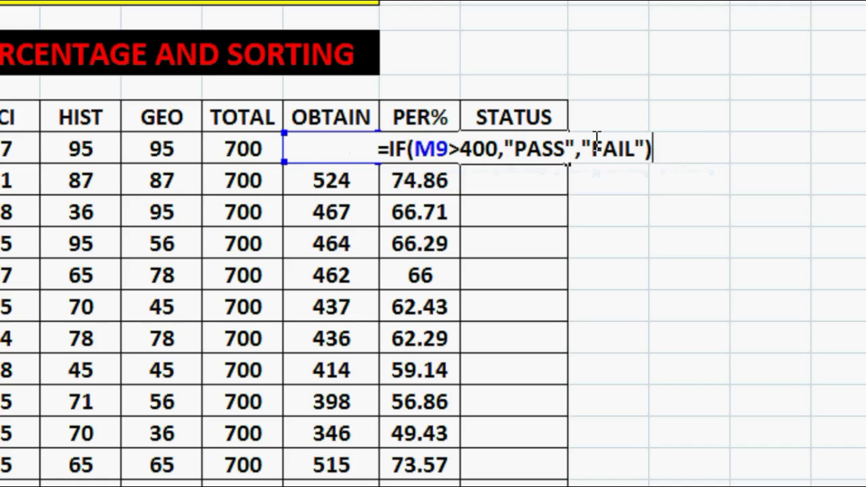
key("Return")
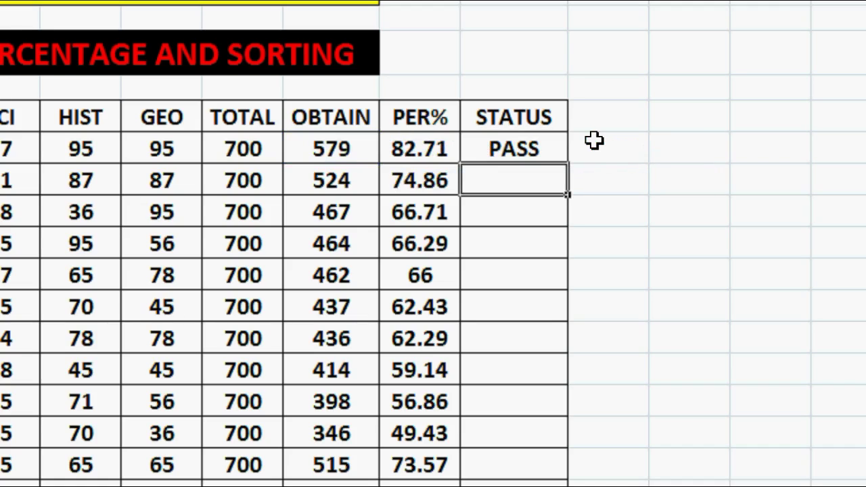
left_click(523, 149)
left_click(348, 154)
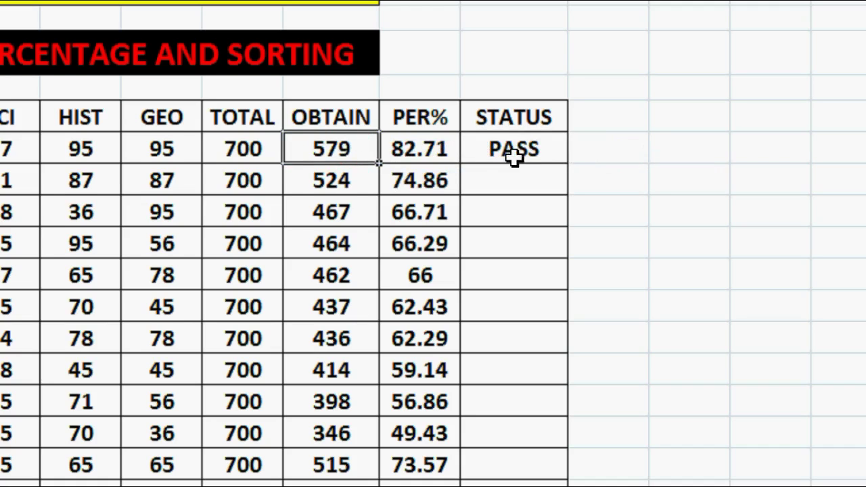
left_click(513, 156)
mouse_move(569, 166)
left_mouse_down()
mouse_move(568, 459)
mouse_move(565, 258)
left_mouse_up()
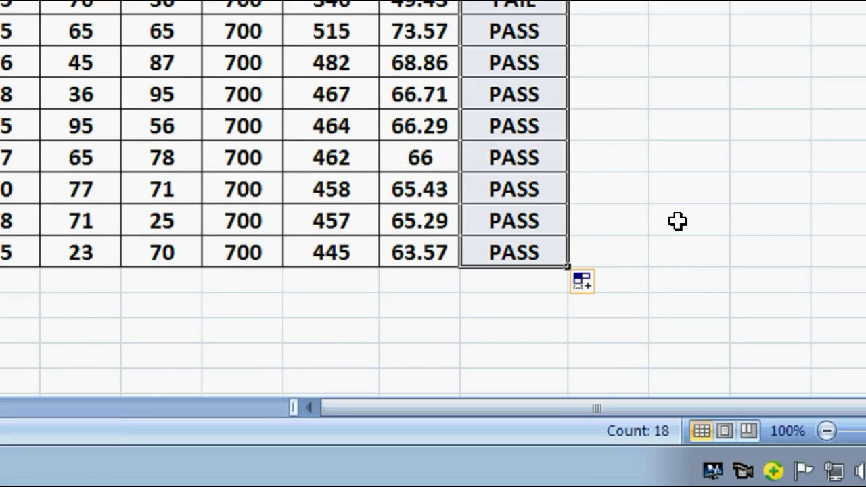
scroll(677, 221, "up", 1)
scroll(697, 177, "up", 2)
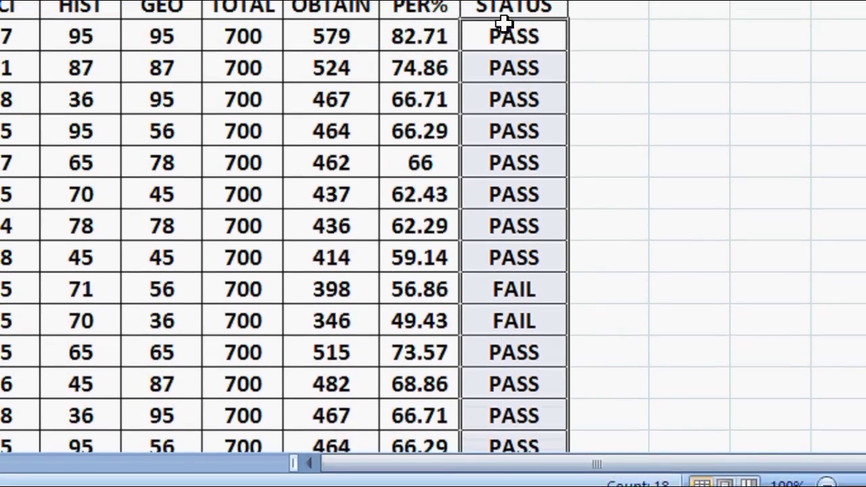
left_click(504, 27)
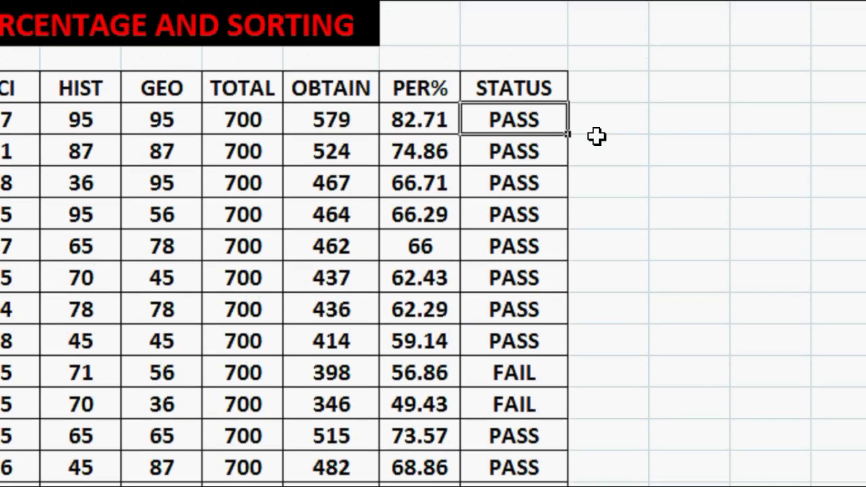
left_click(529, 154)
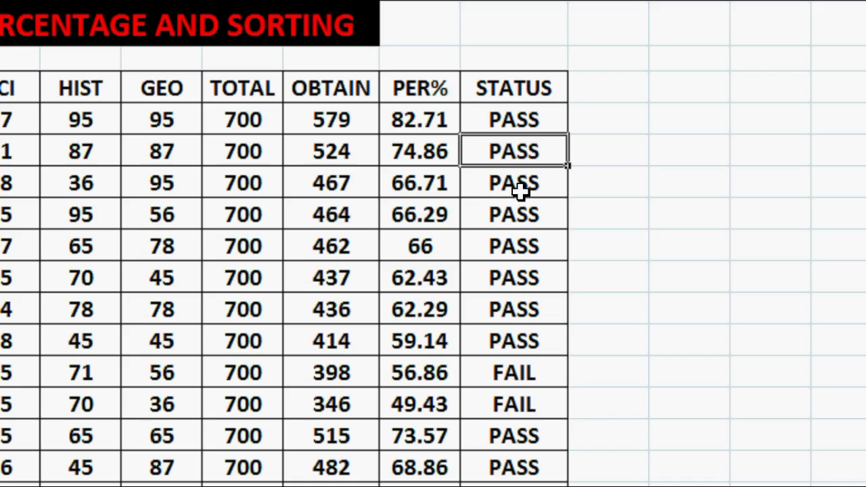
left_click(518, 193)
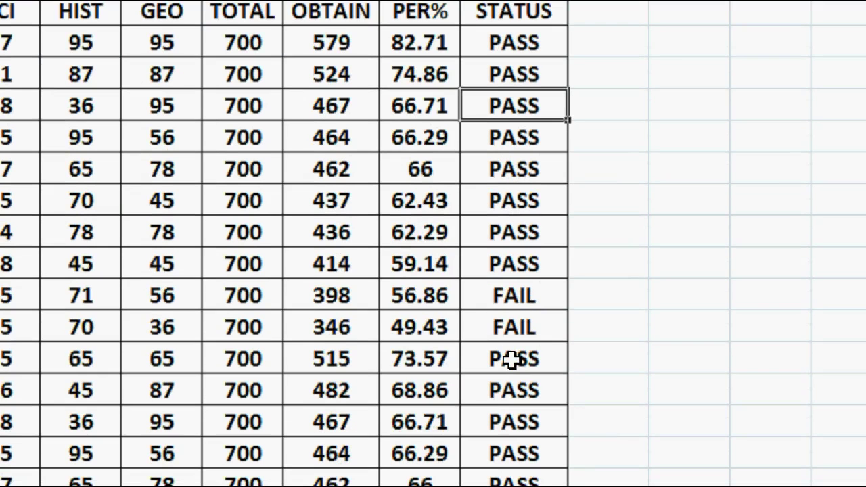
left_click(509, 360)
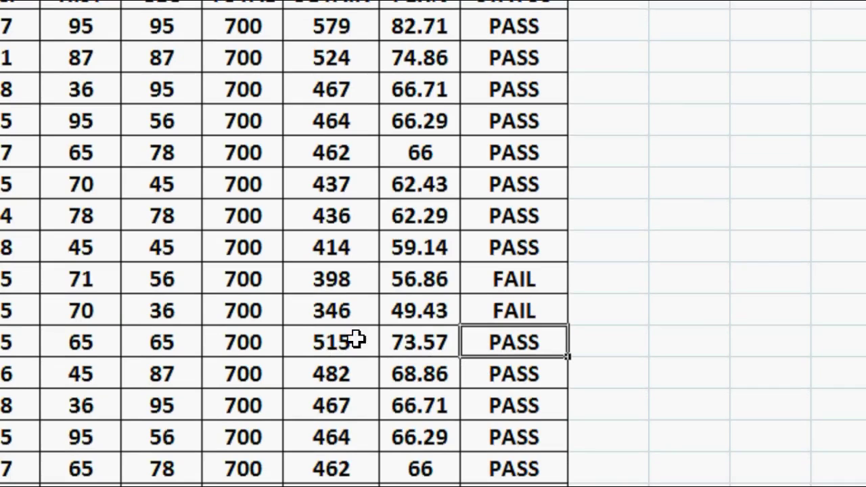
left_click(341, 280)
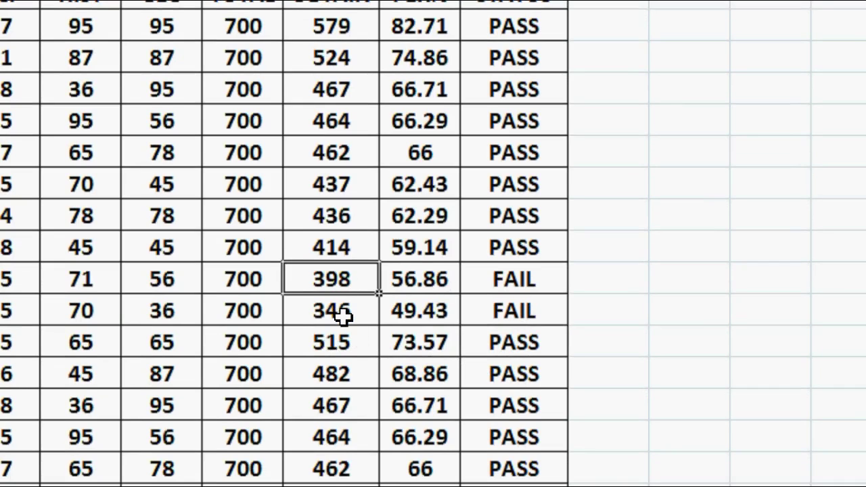
left_click(343, 316)
scroll(450, 314, "down", 2)
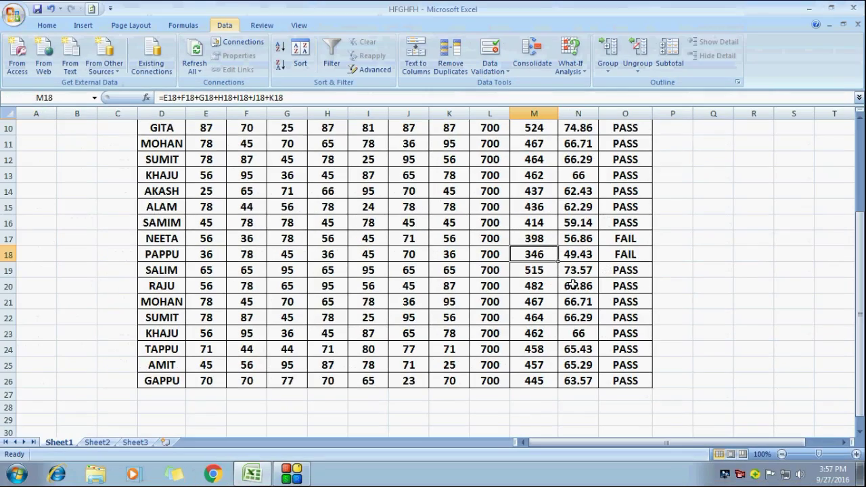
Check the OBTAIN formulas behind the 579 and 467 totals
scroll(595, 304, "up", 3)
scroll(626, 305, "down", 1)
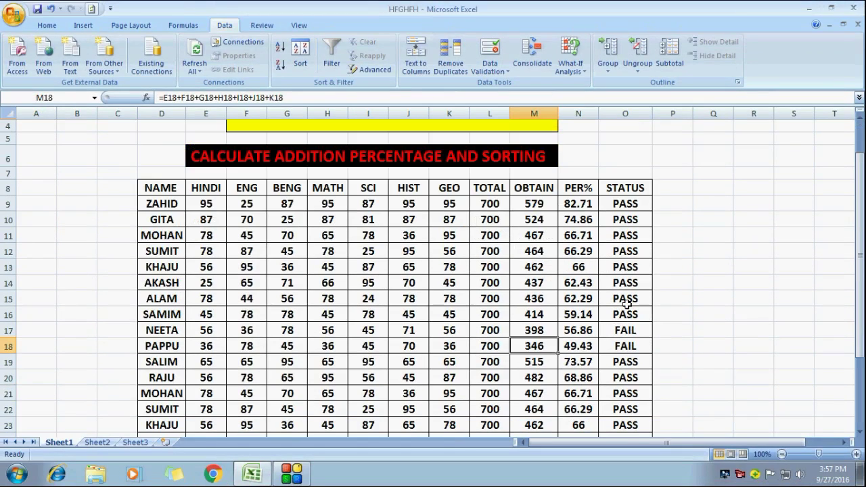
left_click(528, 204)
left_click(535, 234)
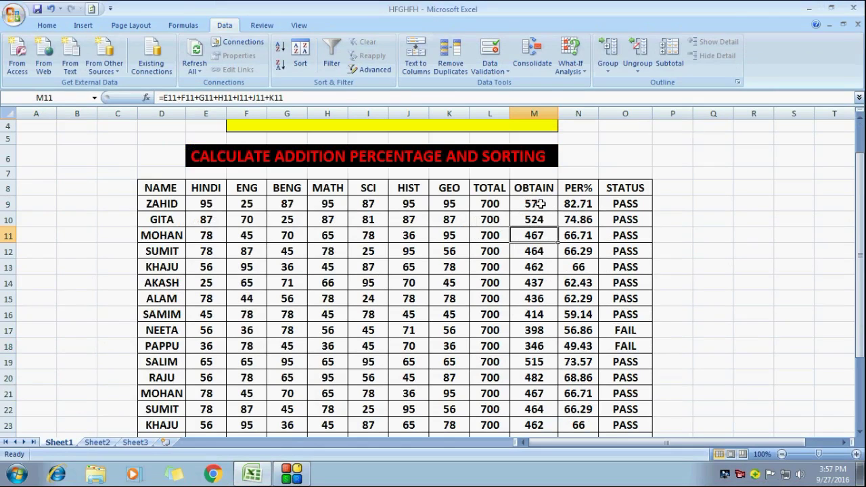
Select the marks table D8:O26, from the NAME header through STATUS and the last student row
scroll(536, 266, "up", 1)
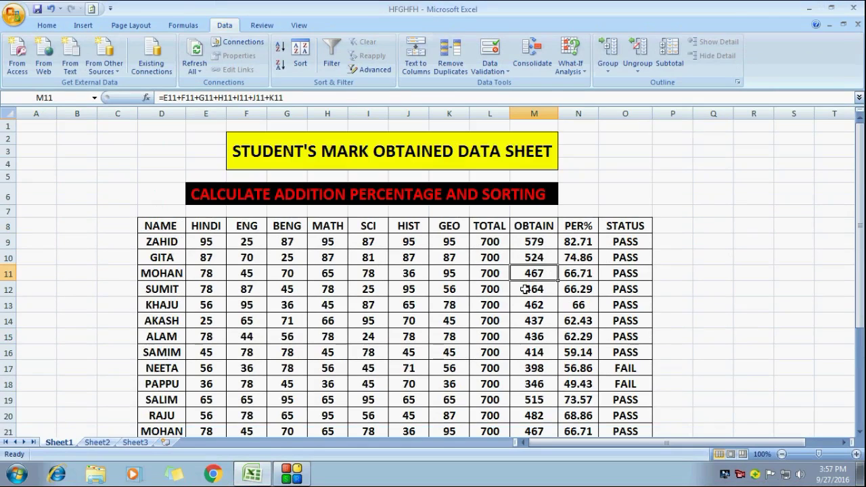
scroll(525, 289, "down", 1)
scroll(524, 289, "down", 1)
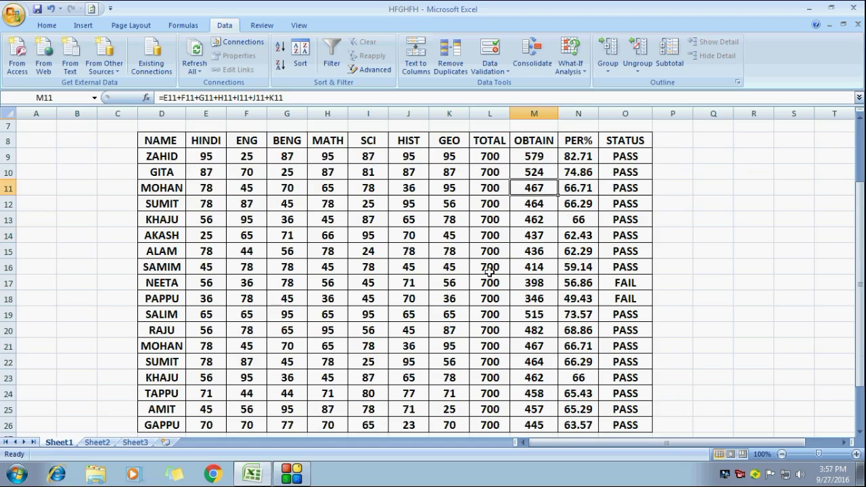
scroll(461, 265, "up", 1)
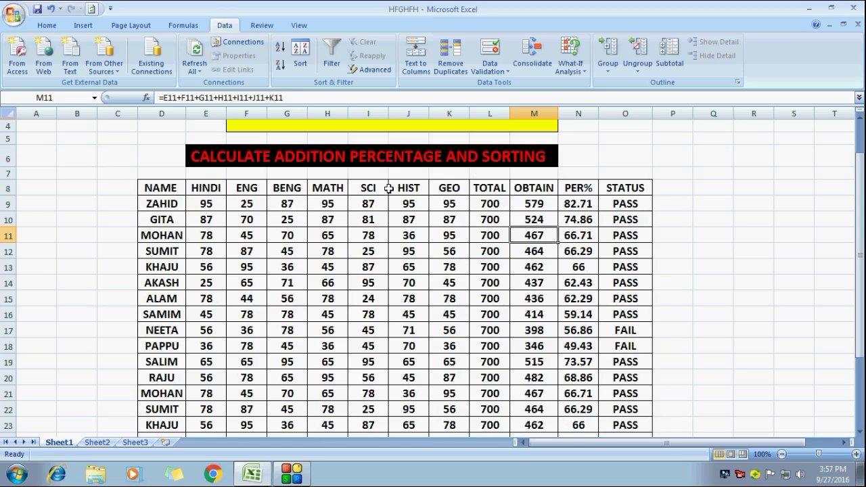
mouse_move(152, 187)
left_mouse_down()
mouse_move(612, 202)
mouse_move(617, 446)
left_mouse_up()
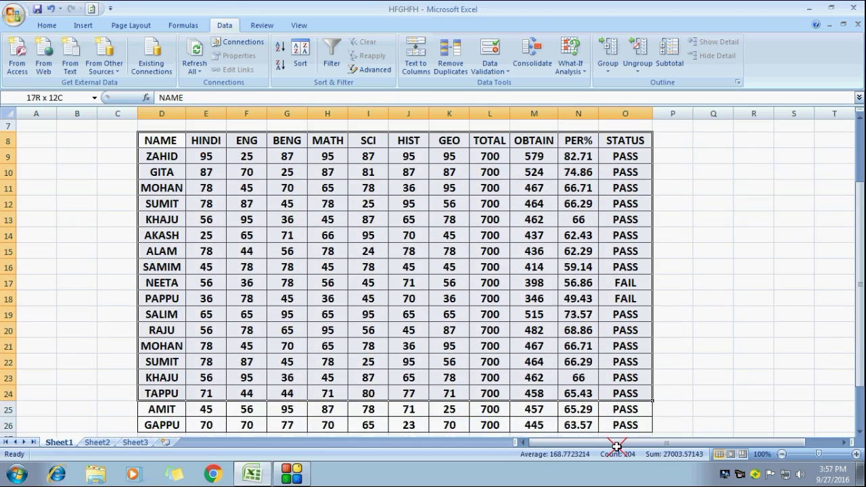
left_click_drag(617, 446, 616, 410)
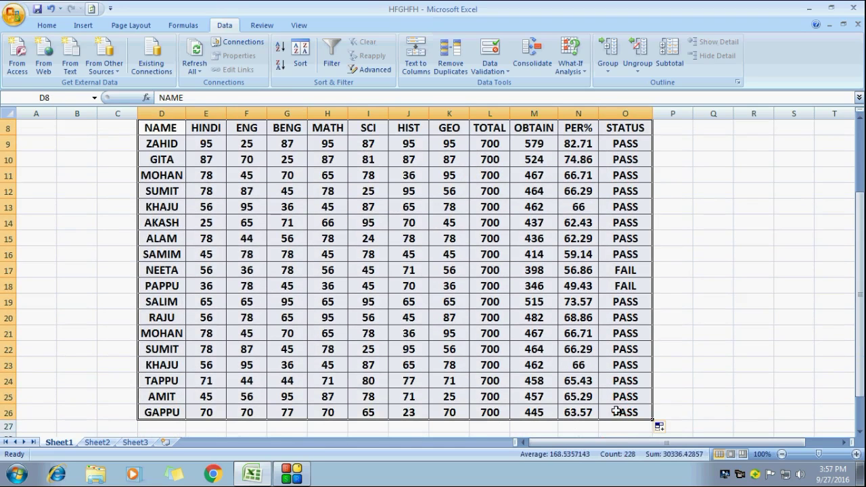
Browse the ribbon's command sets, ending on the Data tools
left_click(46, 27)
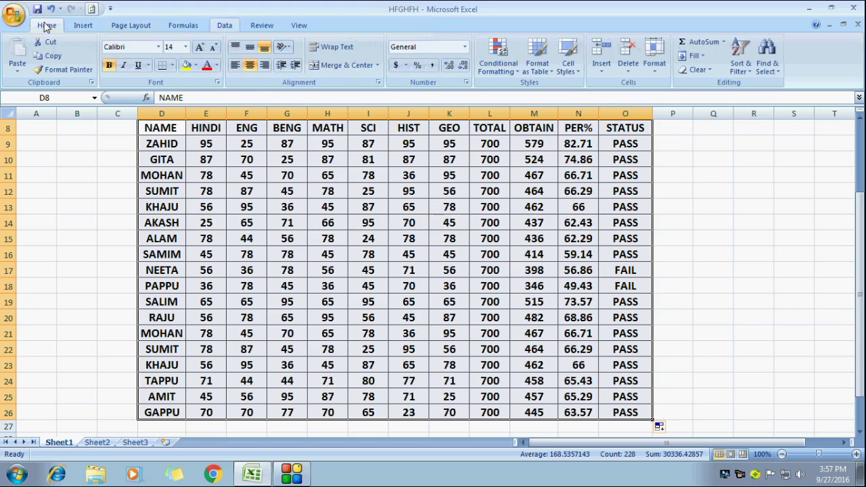
left_click(75, 27)
left_click(119, 27)
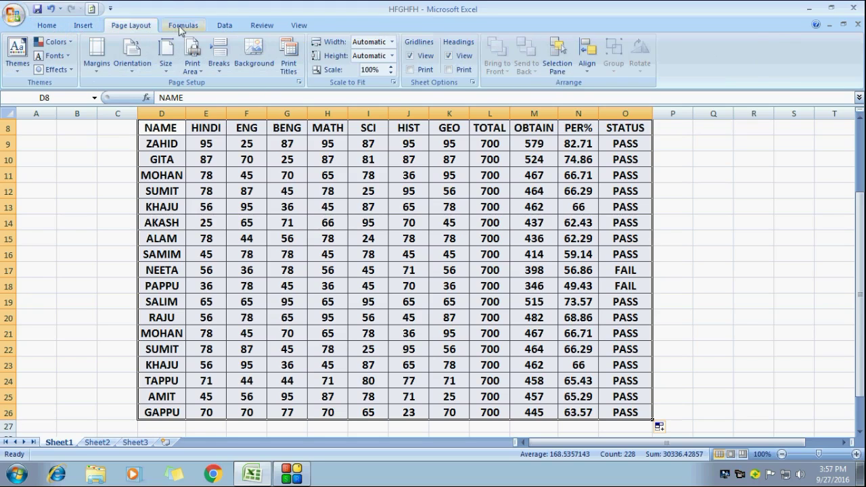
left_click(189, 27)
left_click(228, 27)
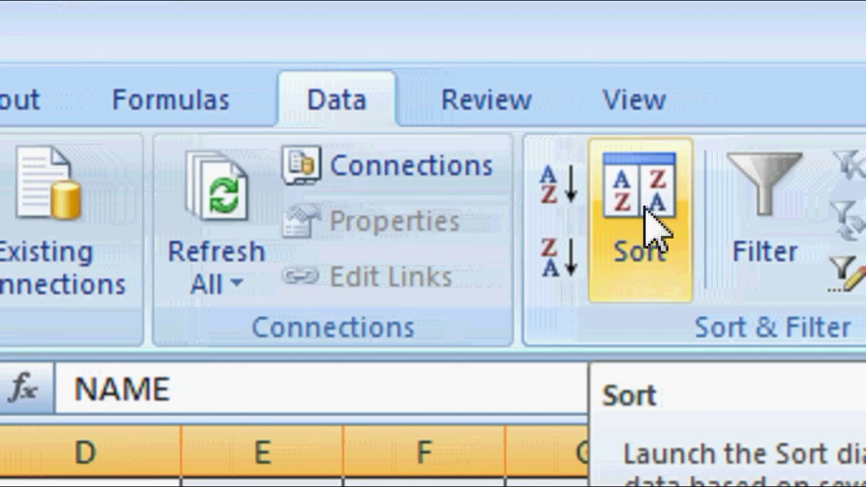
Custom-sort the table by OBTAIN on cell values, Largest to Smallest, then deselect
left_click(619, 216)
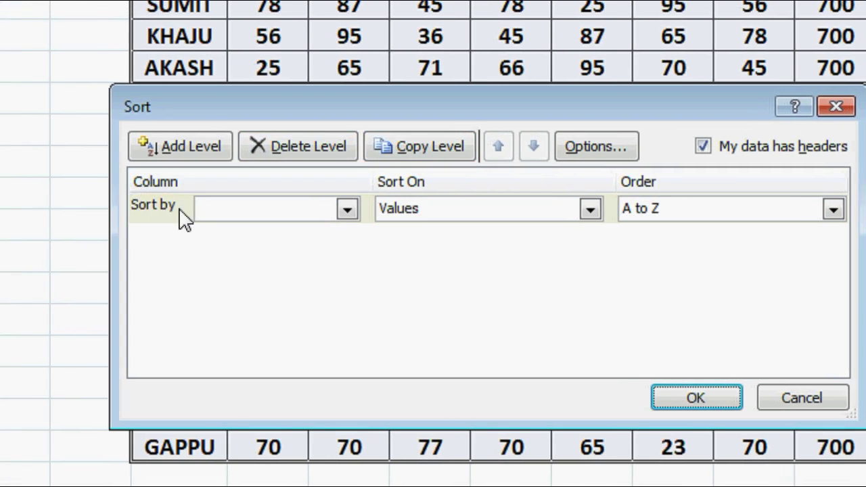
left_click(345, 209)
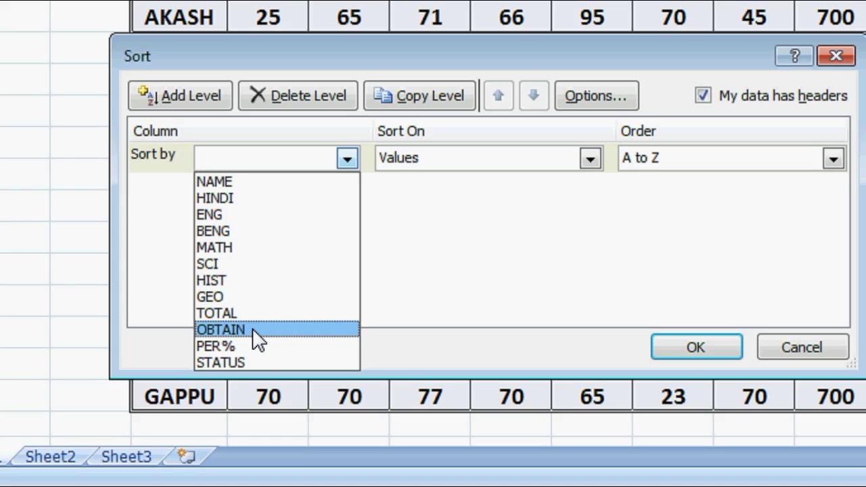
left_click(252, 331)
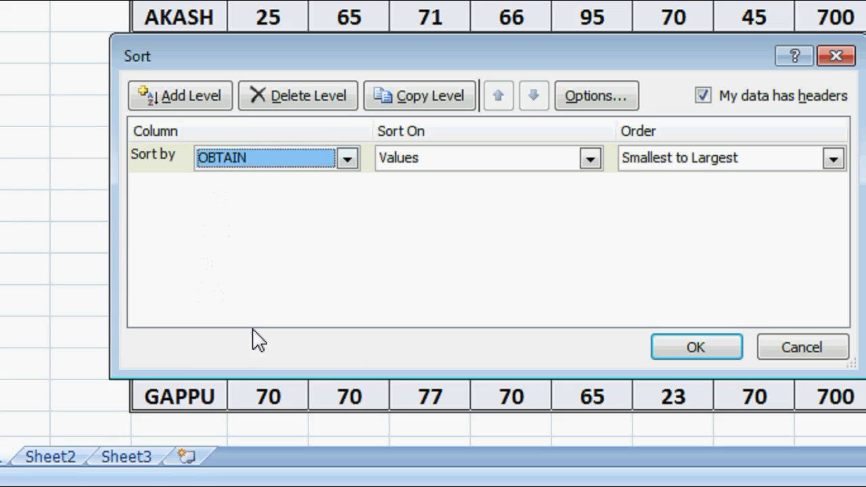
left_click(590, 158)
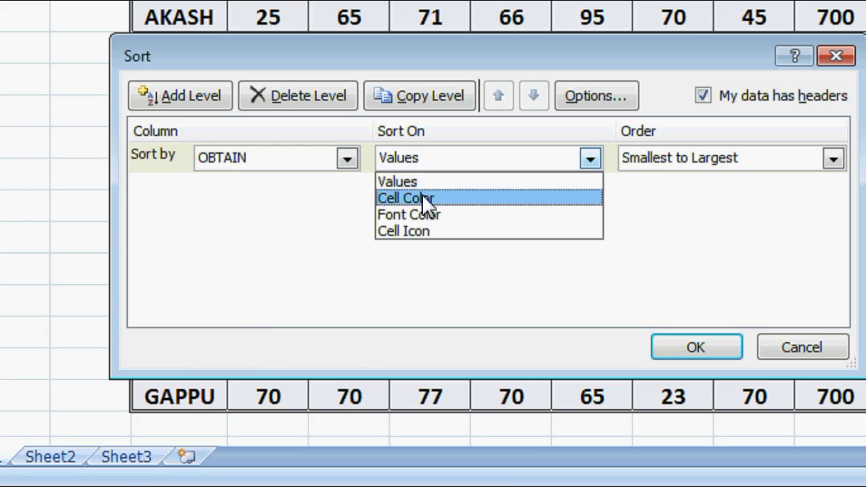
left_click(389, 182)
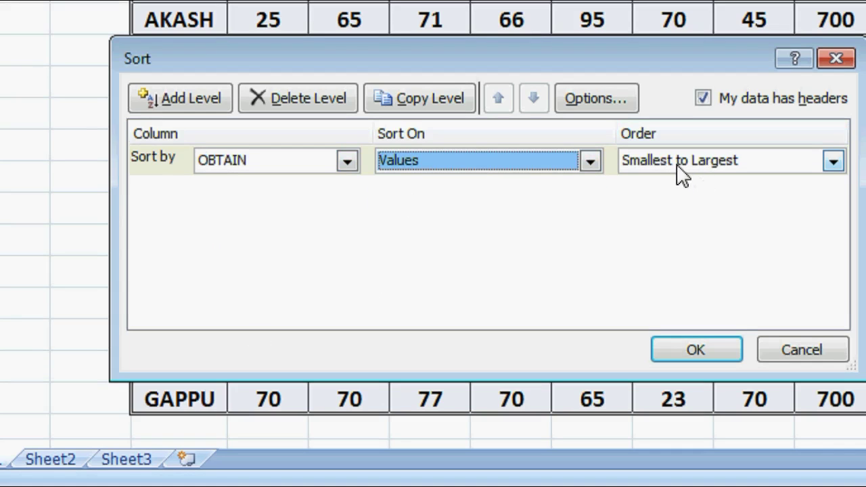
left_click(833, 161)
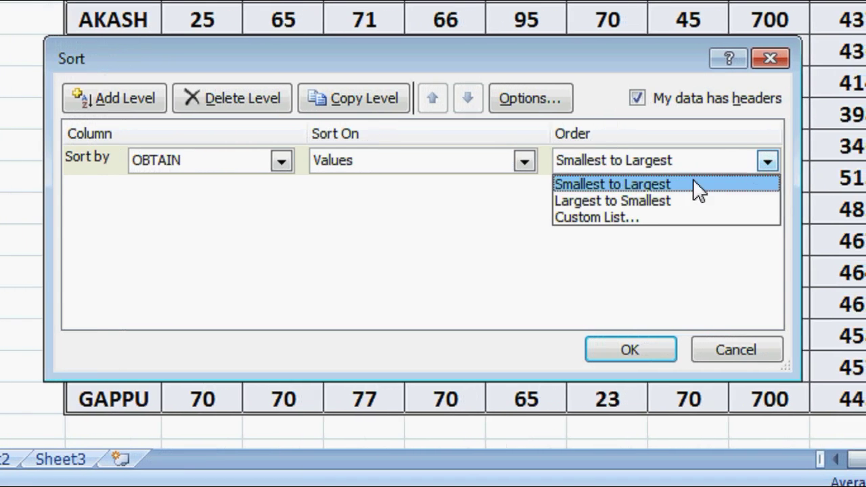
left_click(670, 201)
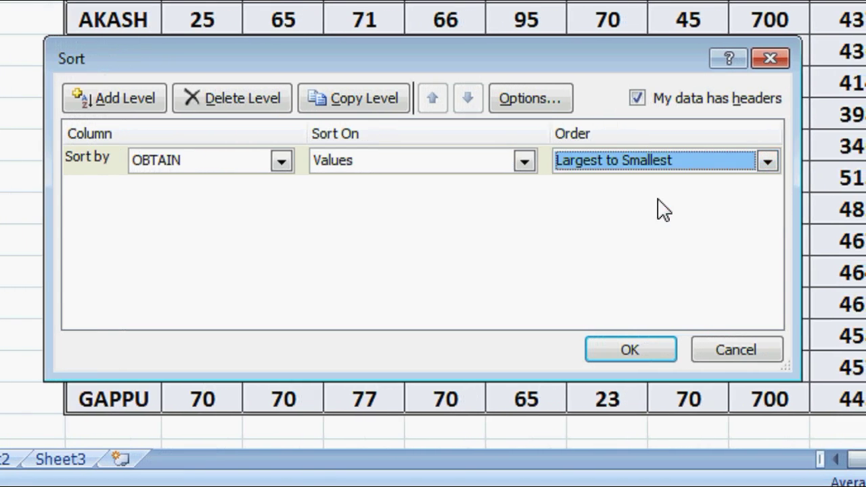
left_click(611, 349)
left_click(835, 126)
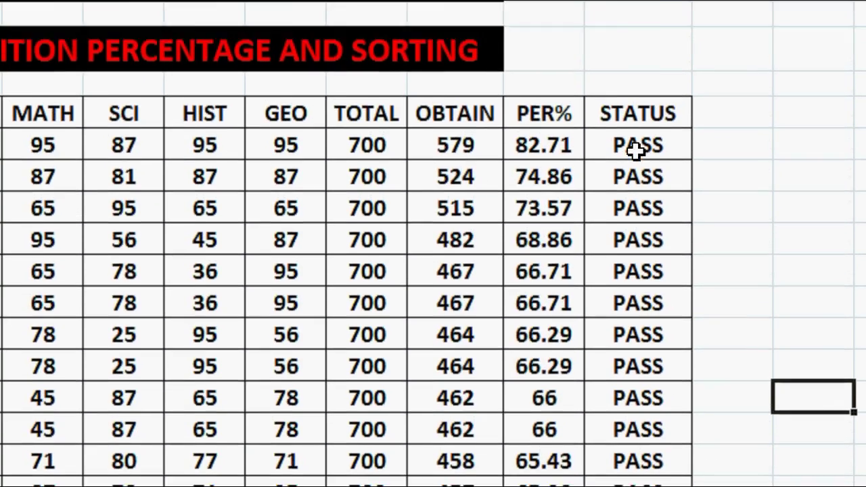
scroll(629, 155, "up", 4)
scroll(535, 162, "down", 2)
scroll(535, 163, "down", 1)
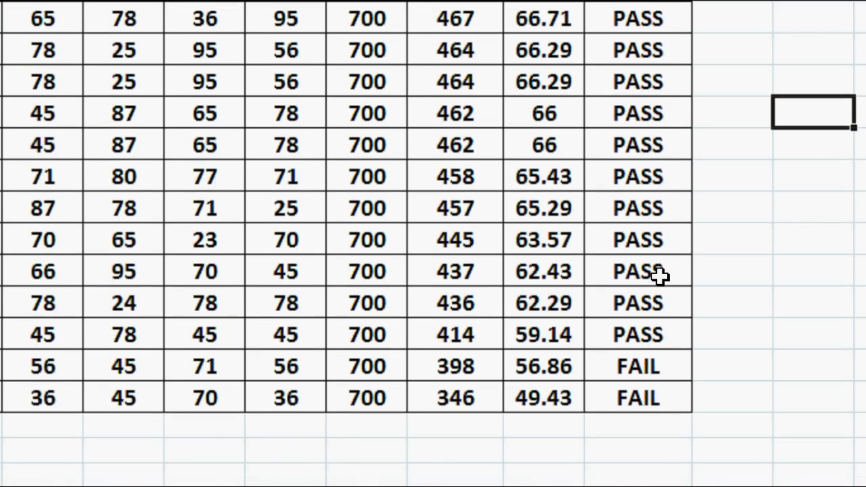
scroll(661, 277, "up", 2)
scroll(498, 115, "up", 1)
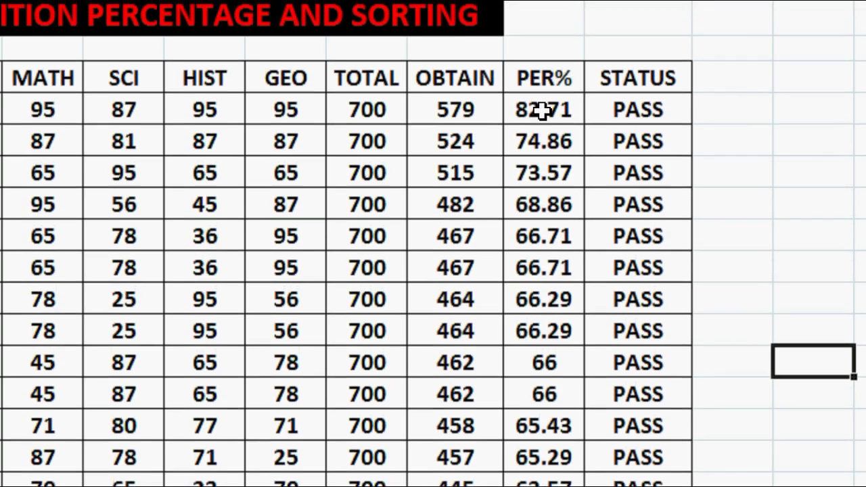
left_click(541, 112)
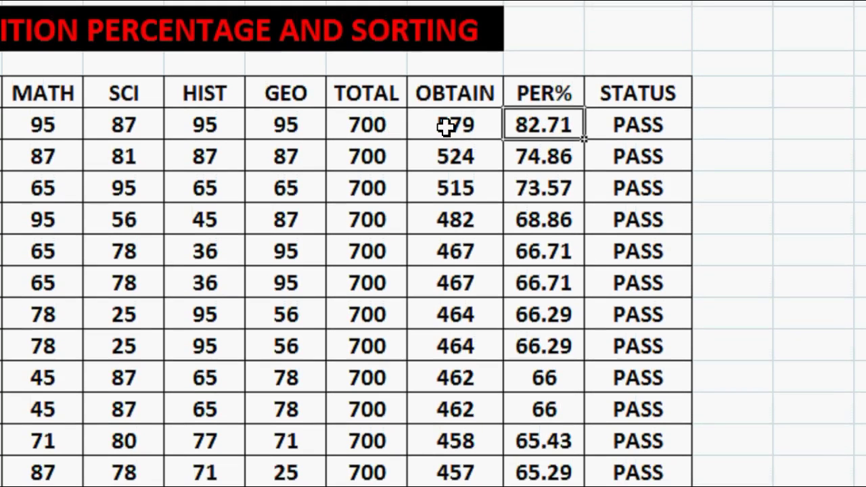
left_click(465, 132)
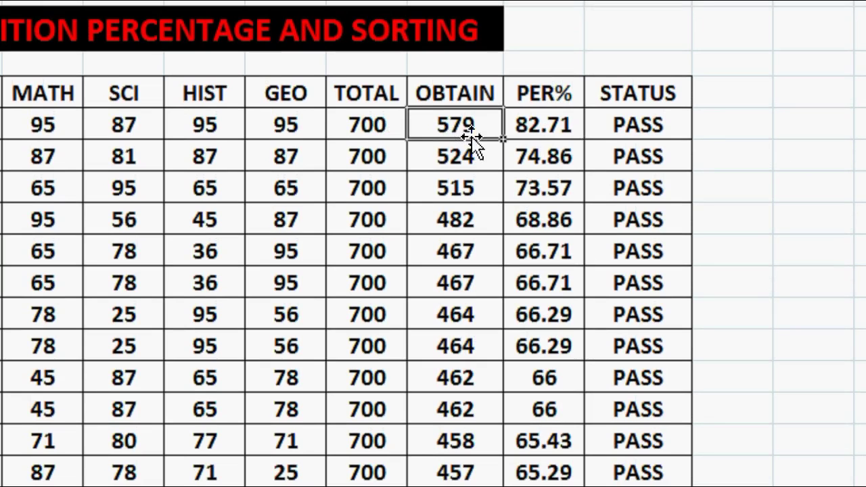
scroll(476, 272, "down", 2)
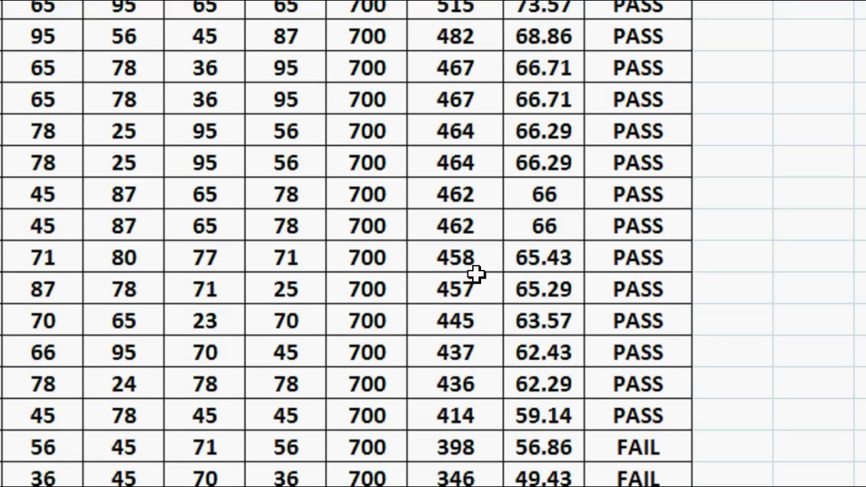
scroll(456, 418, "down", 1)
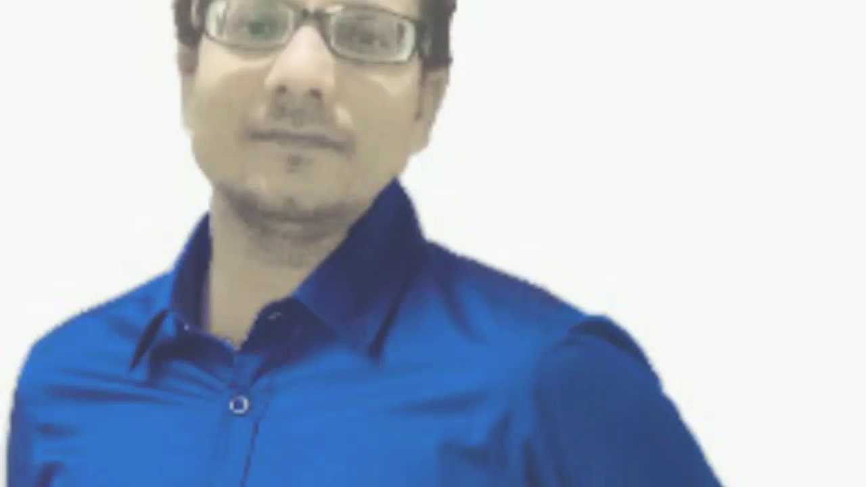